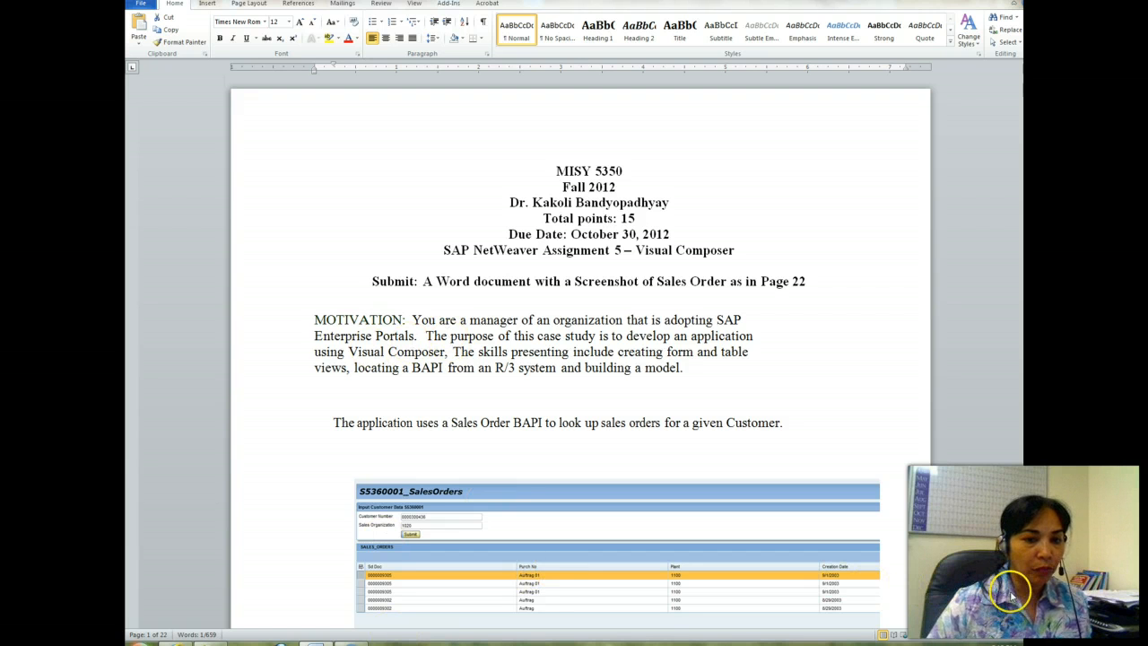
Step: Copy the Visual Composer logon address given under Task 1 in the assignment document
{"action": "scroll", "coordinate": [580, 351], "scroll_direction": "down", "scroll_amount": 5}
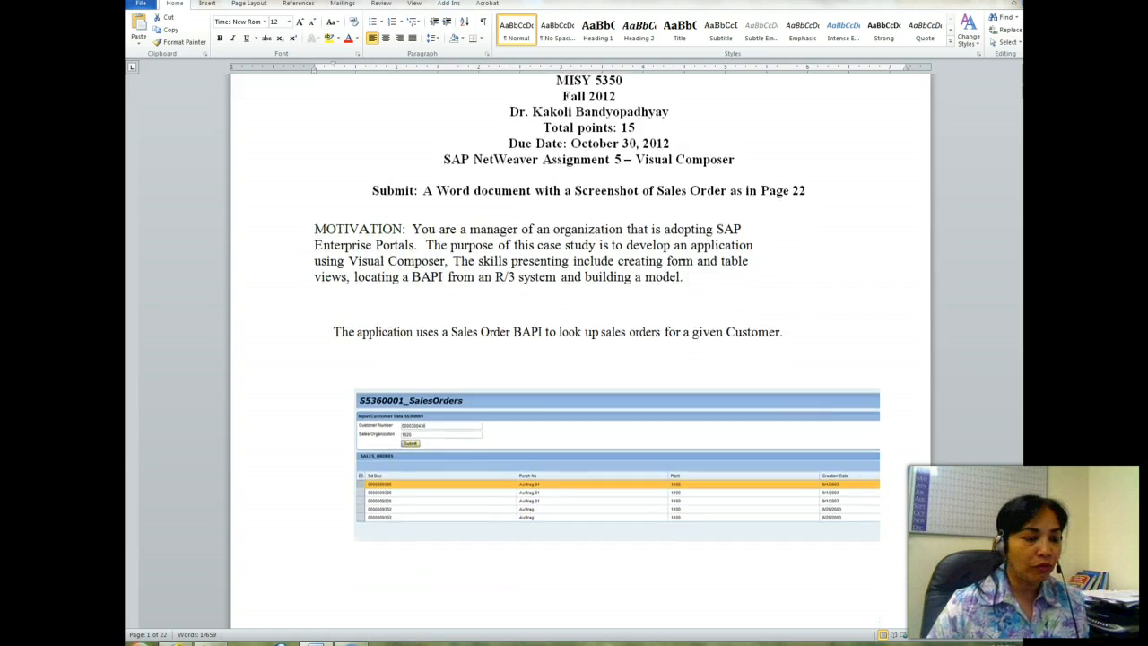
{"action": "scroll", "coordinate": [580, 350], "scroll_direction": "down", "scroll_amount": 6}
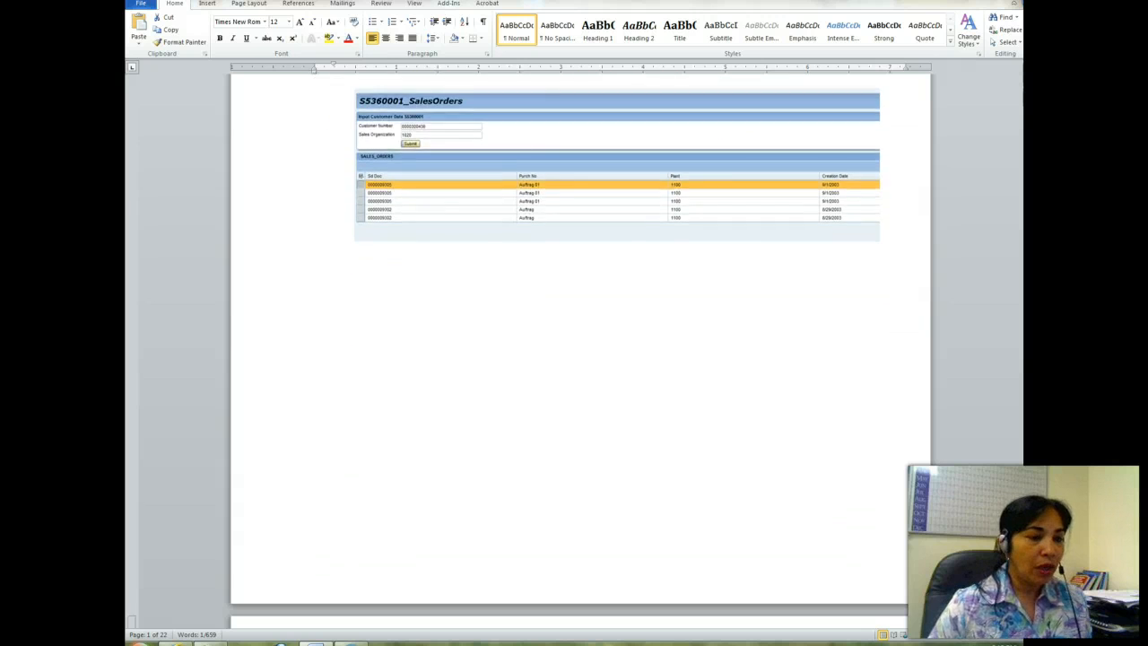
{"action": "scroll", "coordinate": [716, 509], "scroll_direction": "down", "scroll_amount": 5}
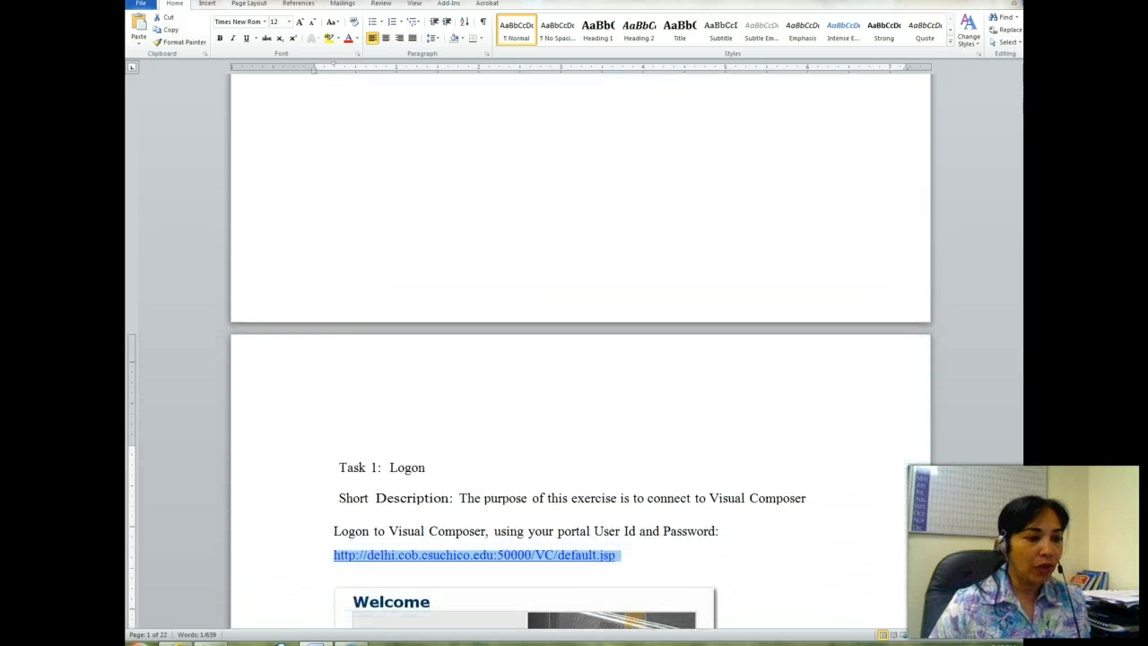
{"action": "right_click", "coordinate": [583, 475]}
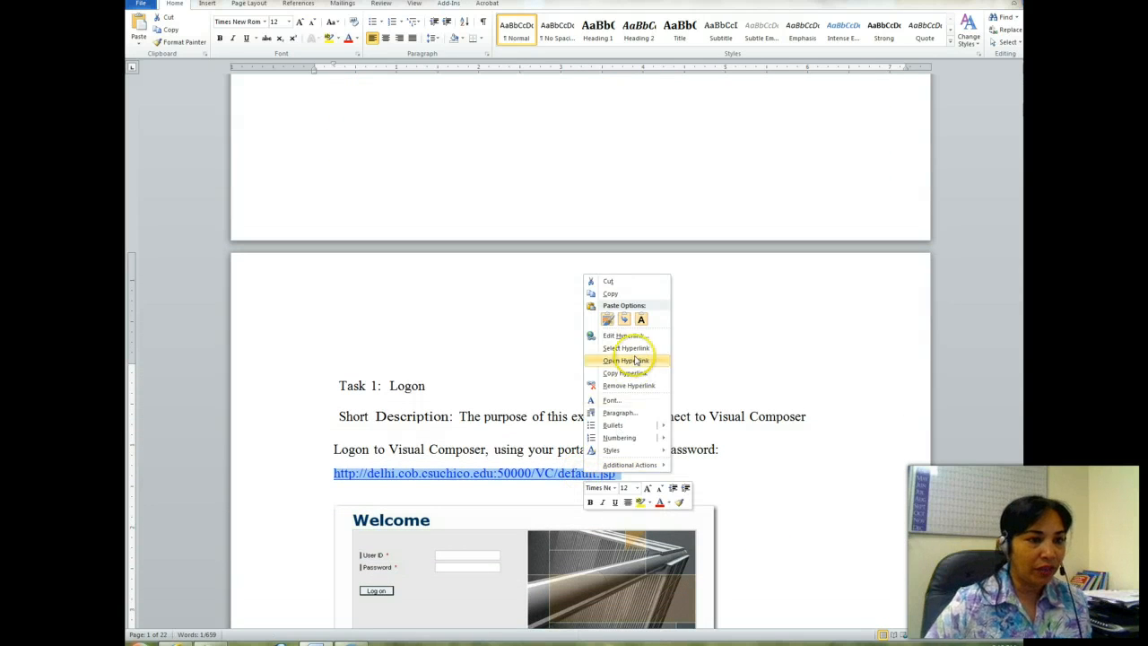
{"action": "left_click", "coordinate": [602, 294]}
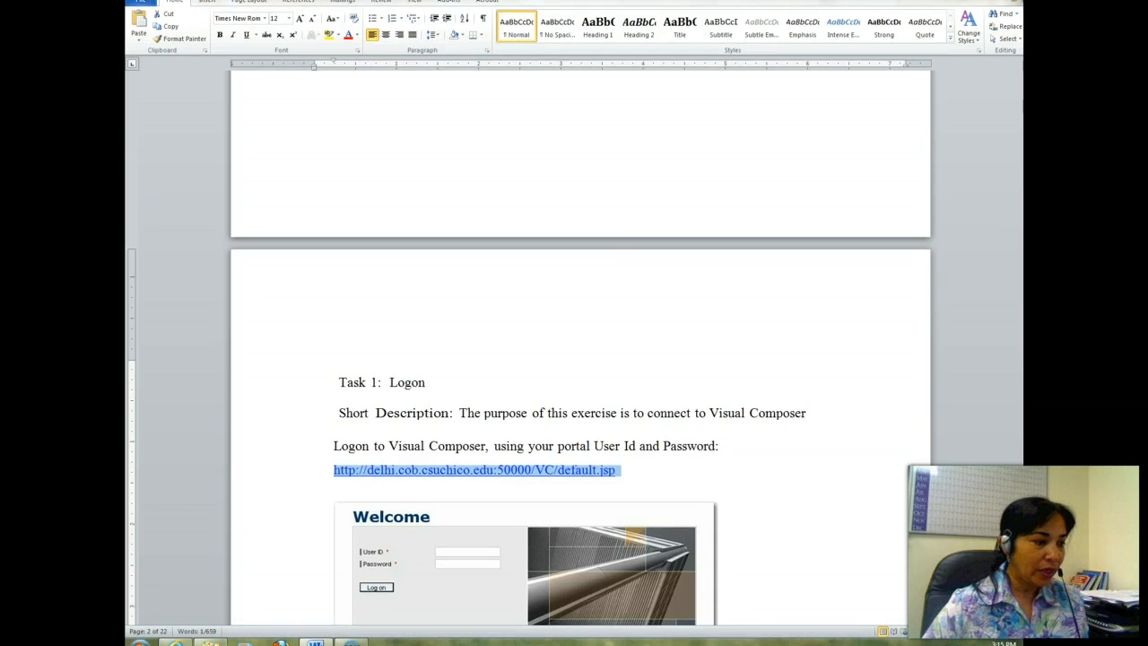
{"action": "left_click", "coordinate": [176, 642]}
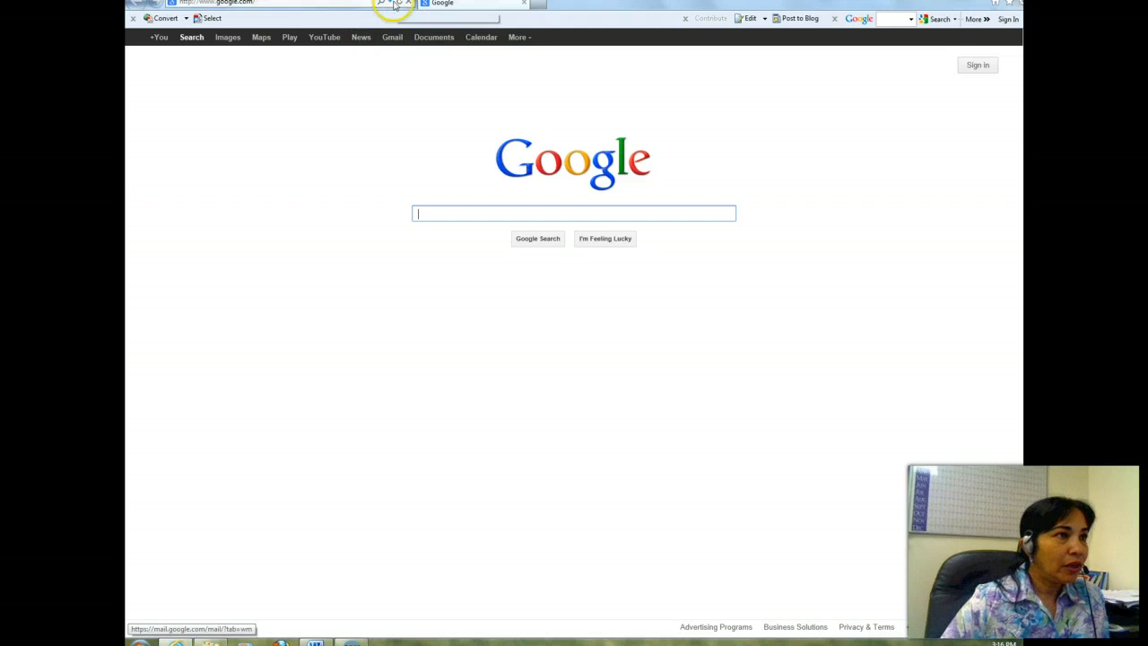
{"action": "left_click", "coordinate": [388, 4]}
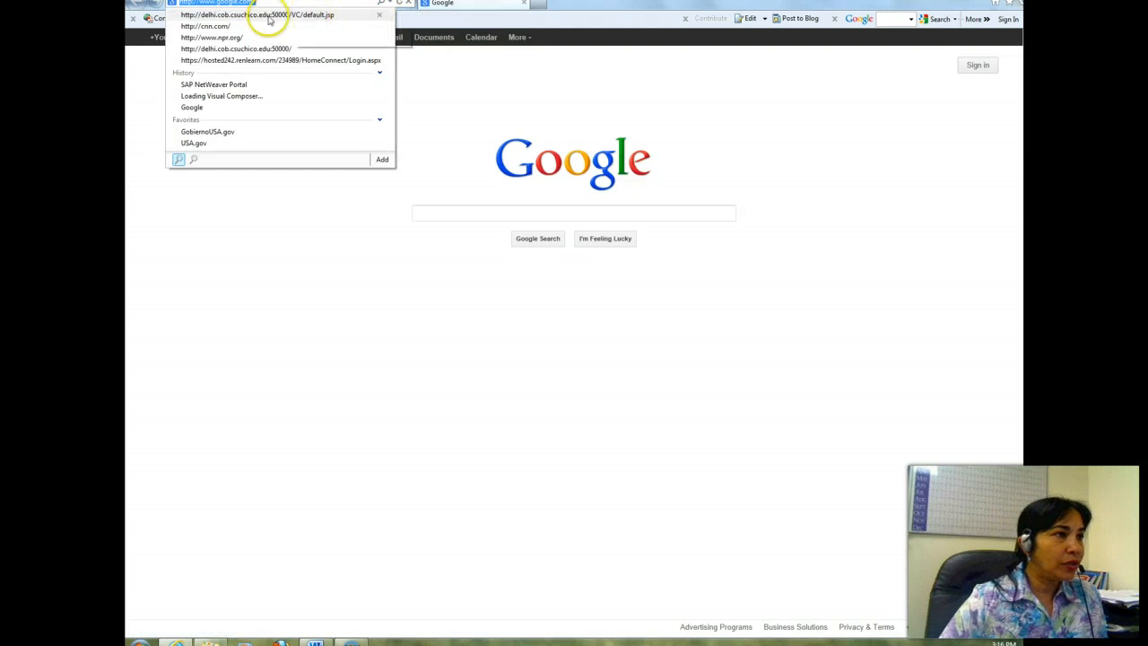
{"action": "left_click", "coordinate": [258, 3]}
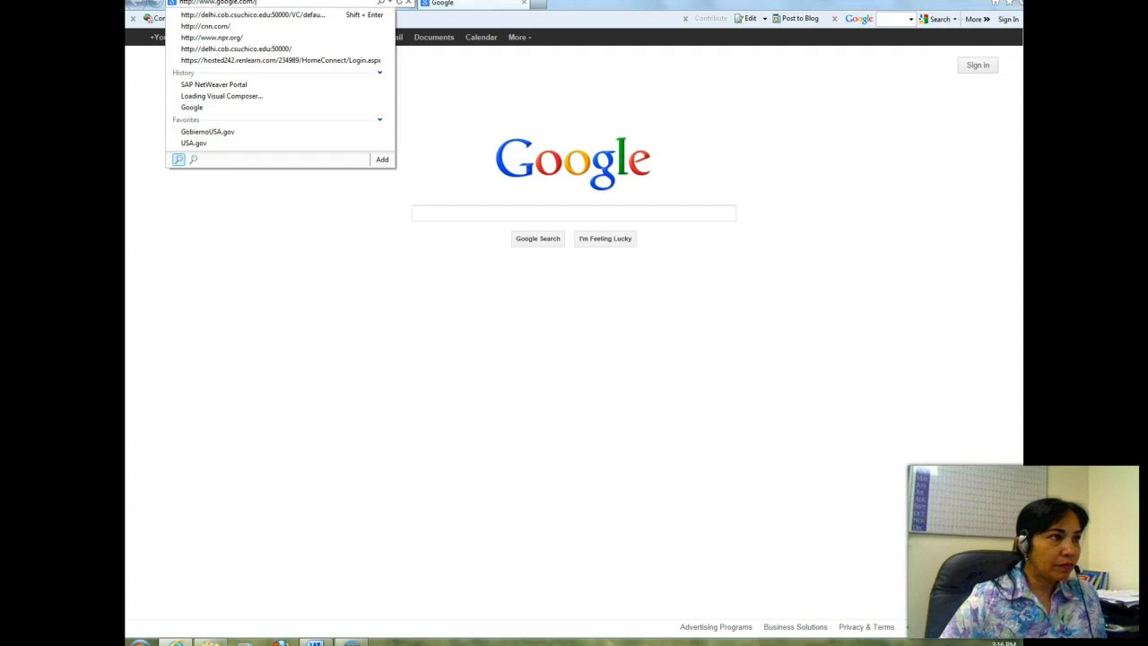
{"action": "left_click", "coordinate": [156, 27]}
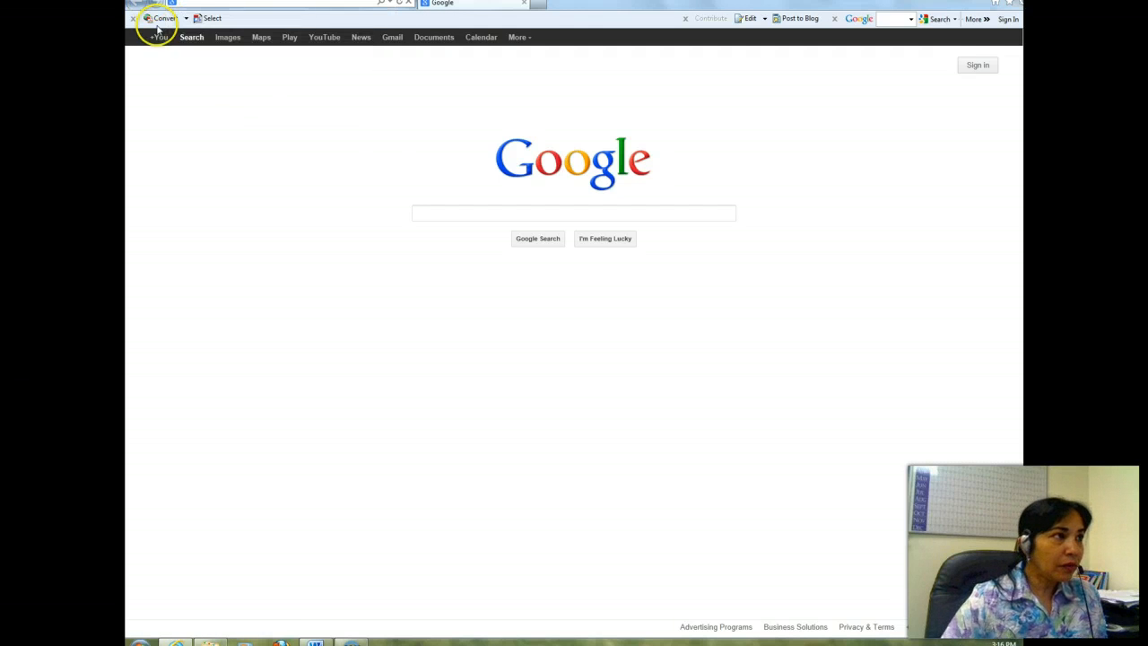
{"action": "right_click", "coordinate": [193, 4]}
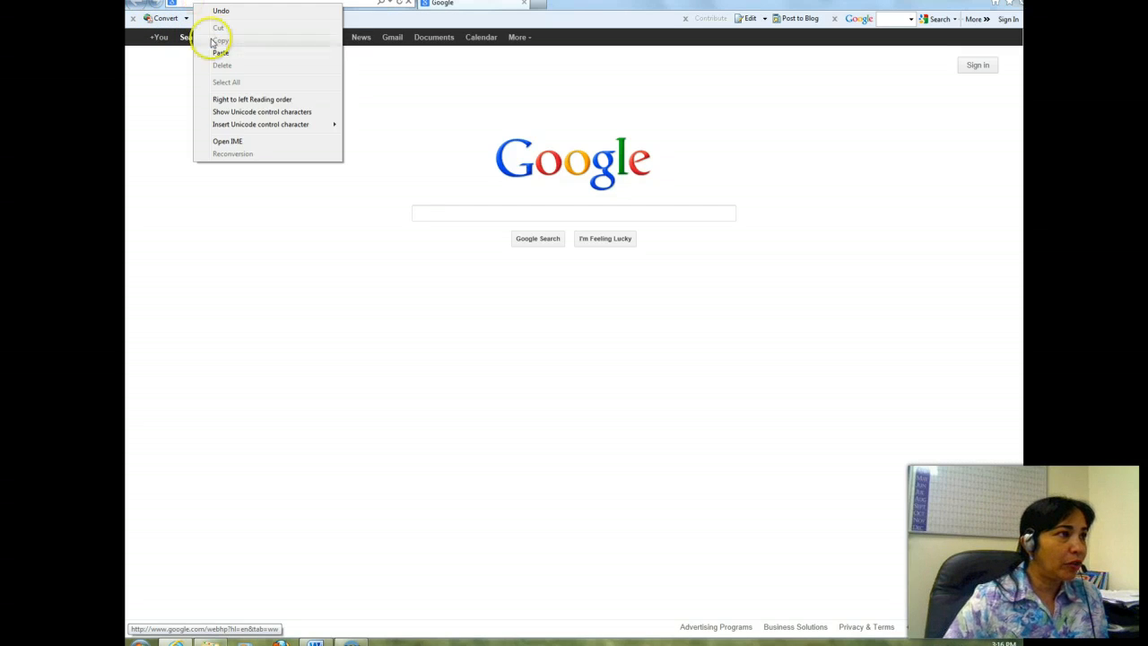
{"action": "left_click", "coordinate": [220, 52]}
{"action": "key", "text": "Return"}
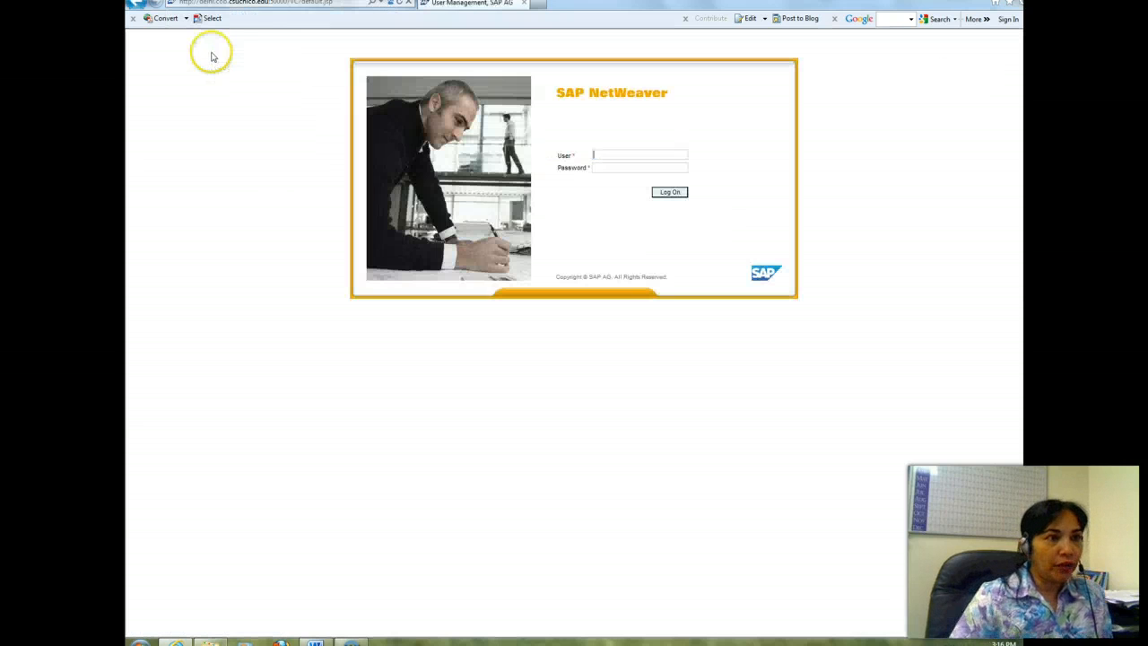
Step: Log on to SAP NetWeaver with the portal user ID and the account password
{"action": "type", "text": "u-"}
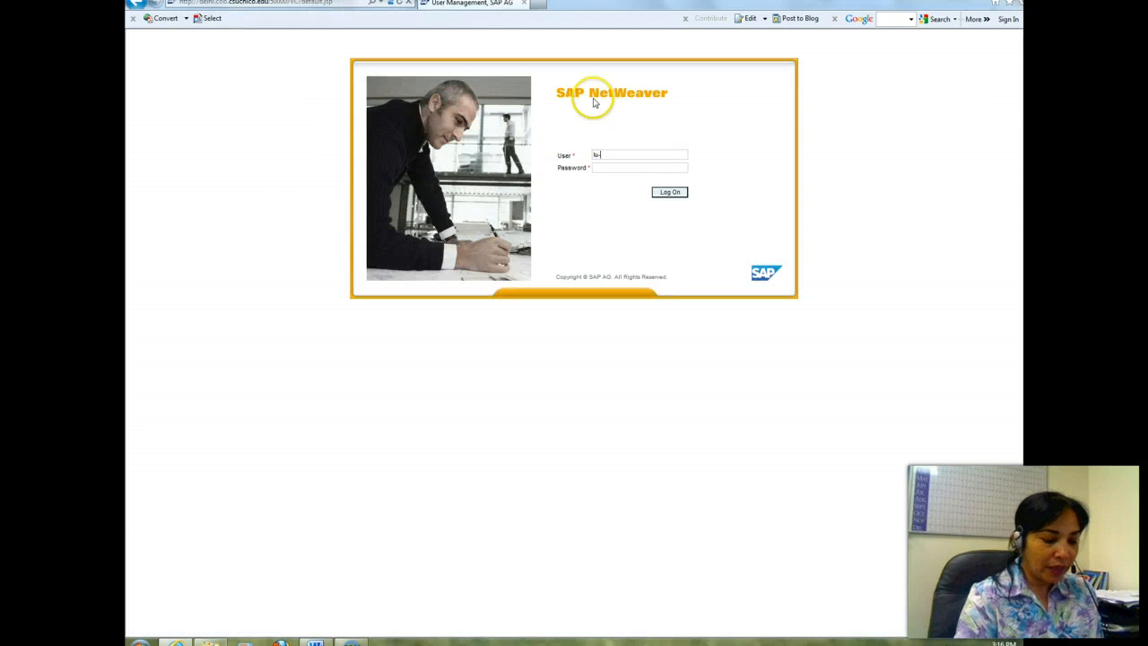
{"action": "type", "text": "006"}
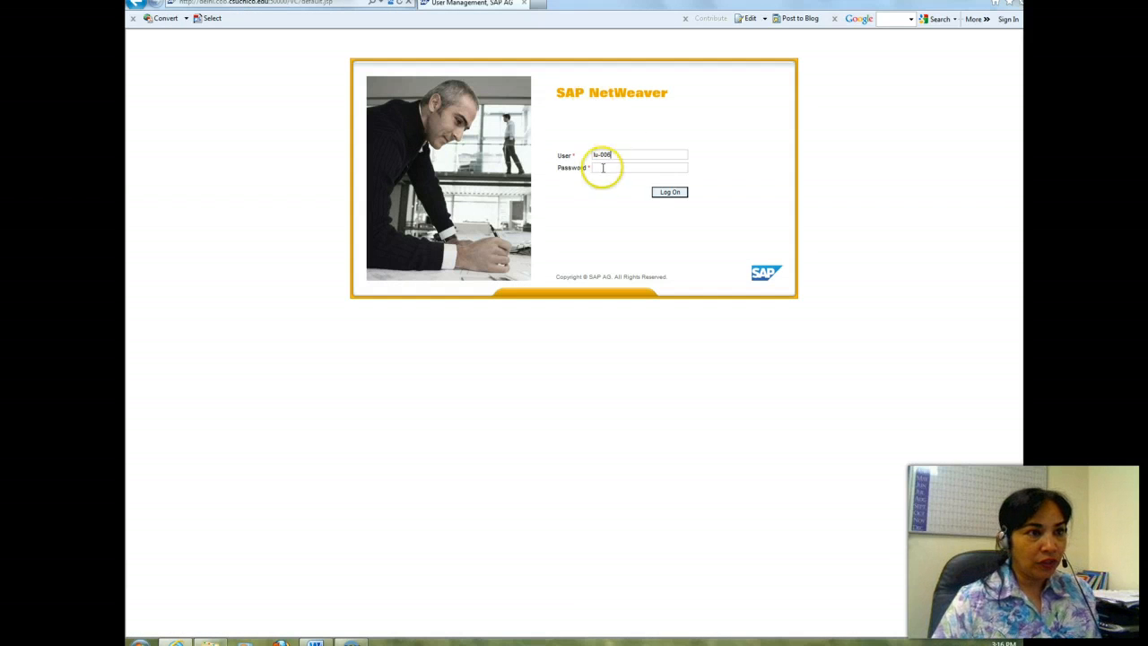
{"action": "left_click", "coordinate": [602, 168]}
{"action": "type", "text": "••••••••"}
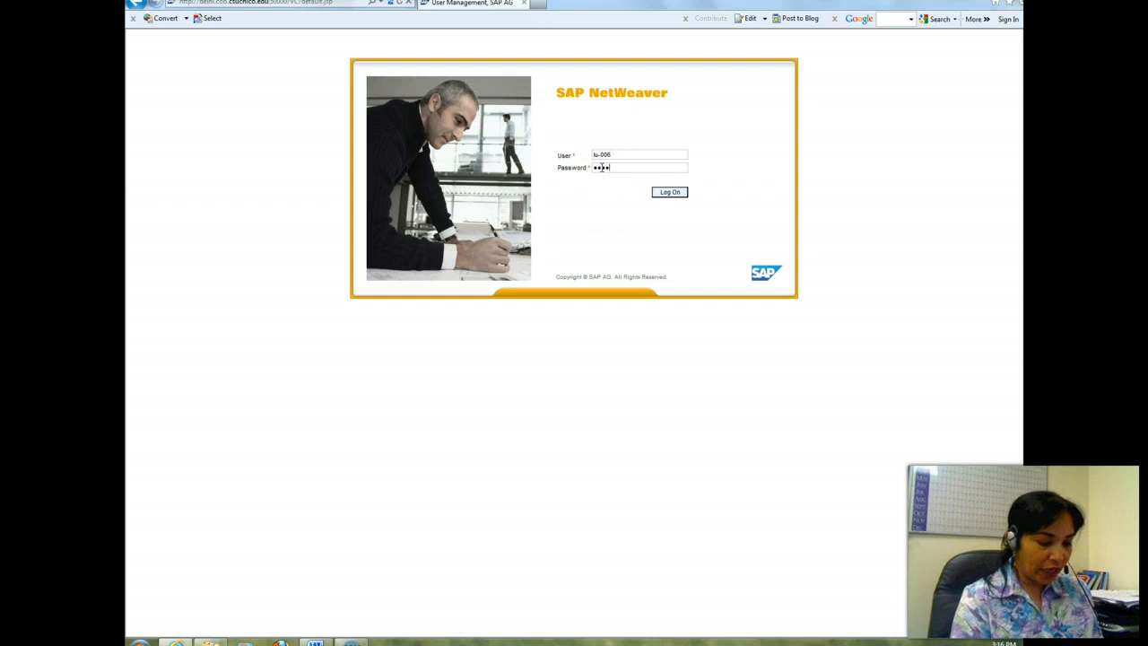
{"action": "left_click", "coordinate": [677, 192]}
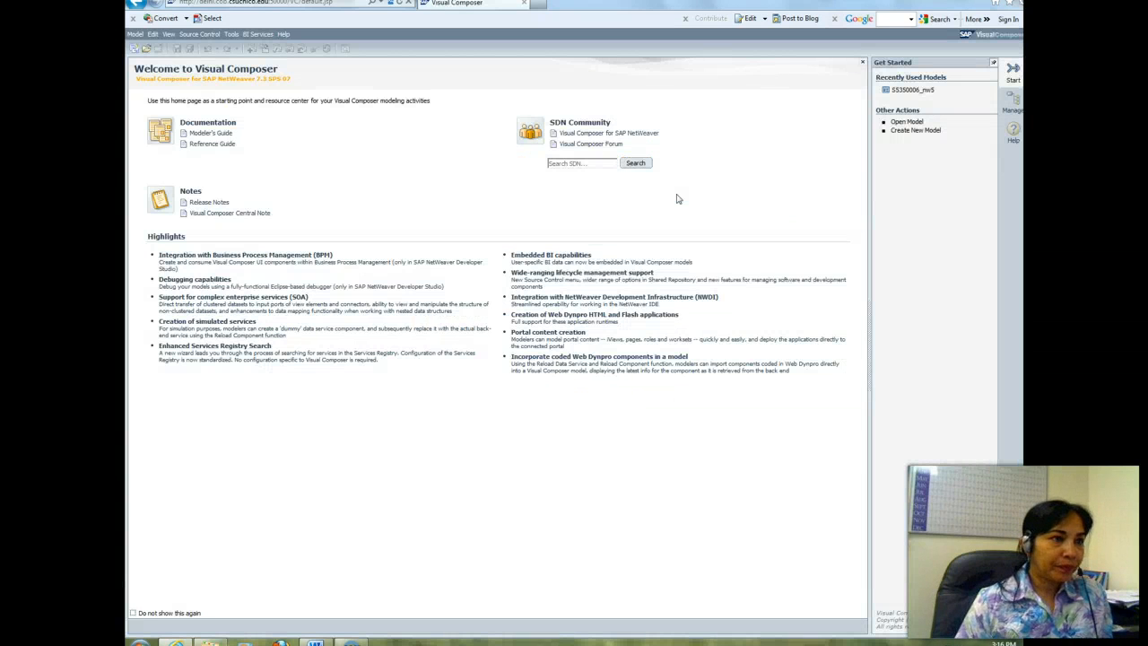
Step: Start a new Composite View model in the Local Repository with s5350006_nw5 as its development component
{"action": "left_click", "coordinate": [131, 35]}
{"action": "left_click", "coordinate": [142, 50]}
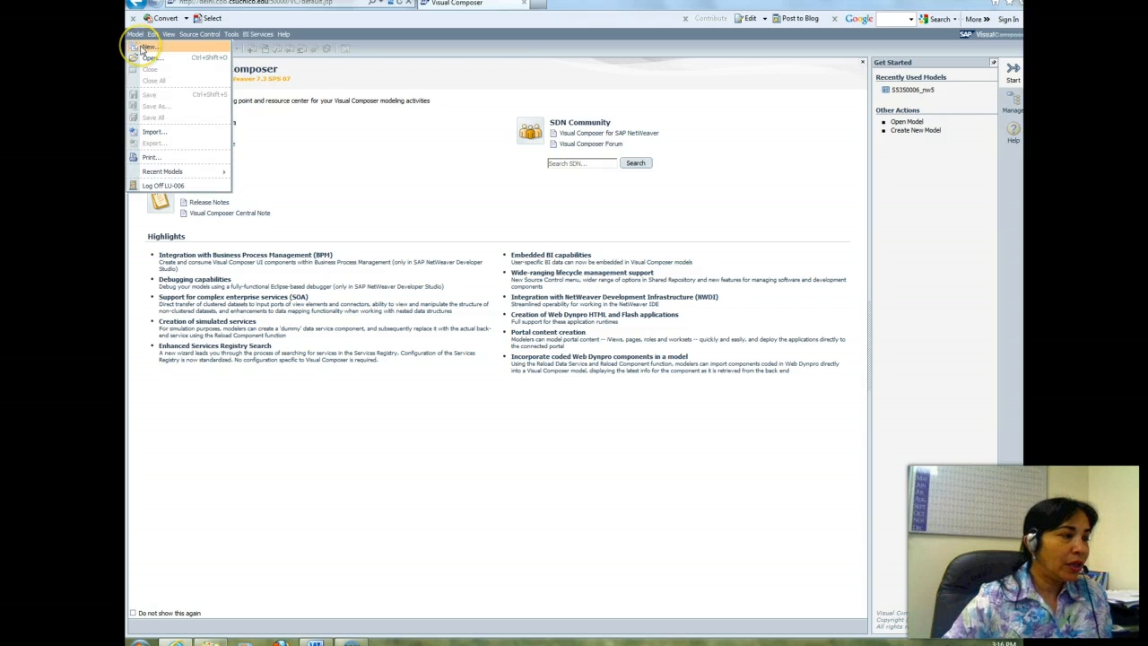
{"action": "left_click", "coordinate": [142, 50]}
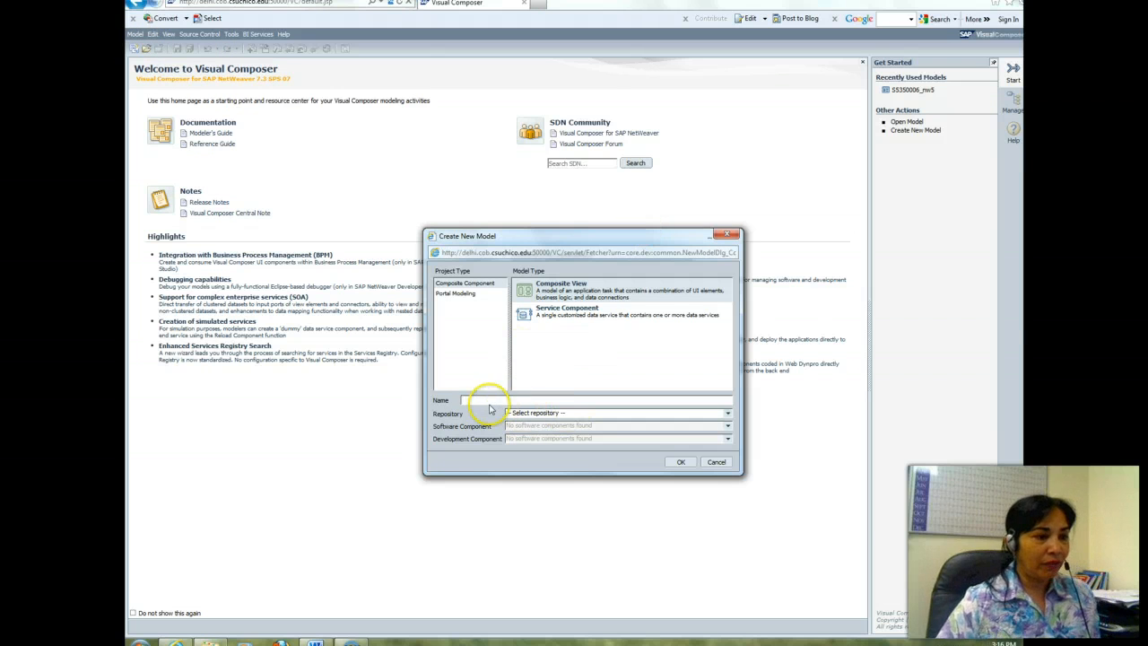
{"action": "left_click", "coordinate": [727, 413]}
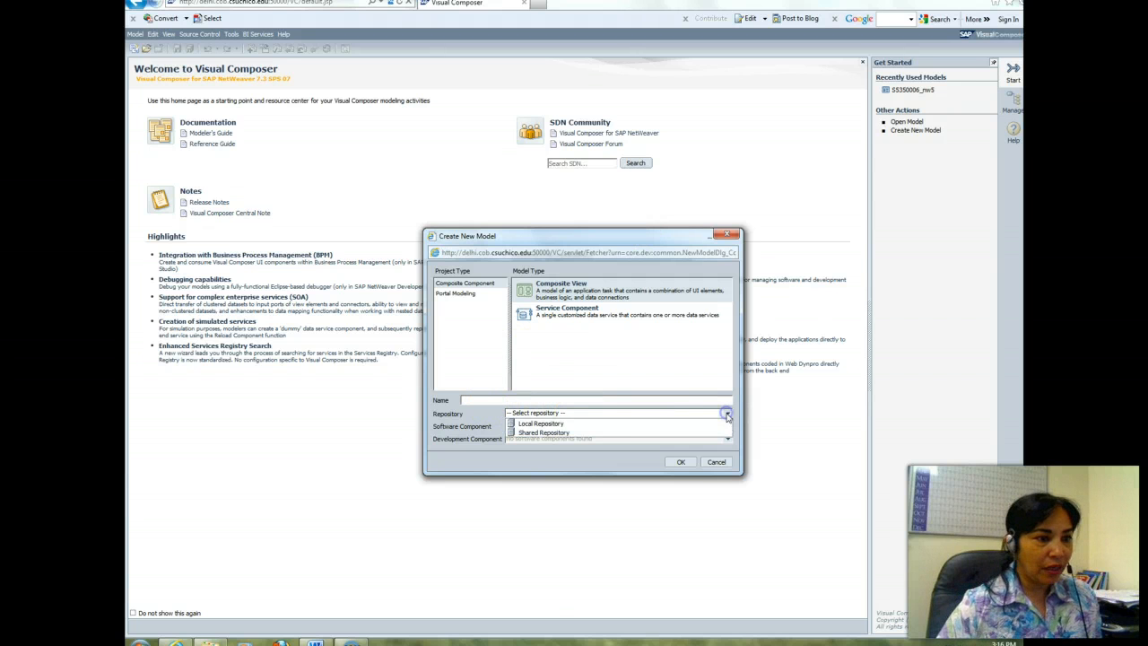
{"action": "left_click", "coordinate": [639, 424]}
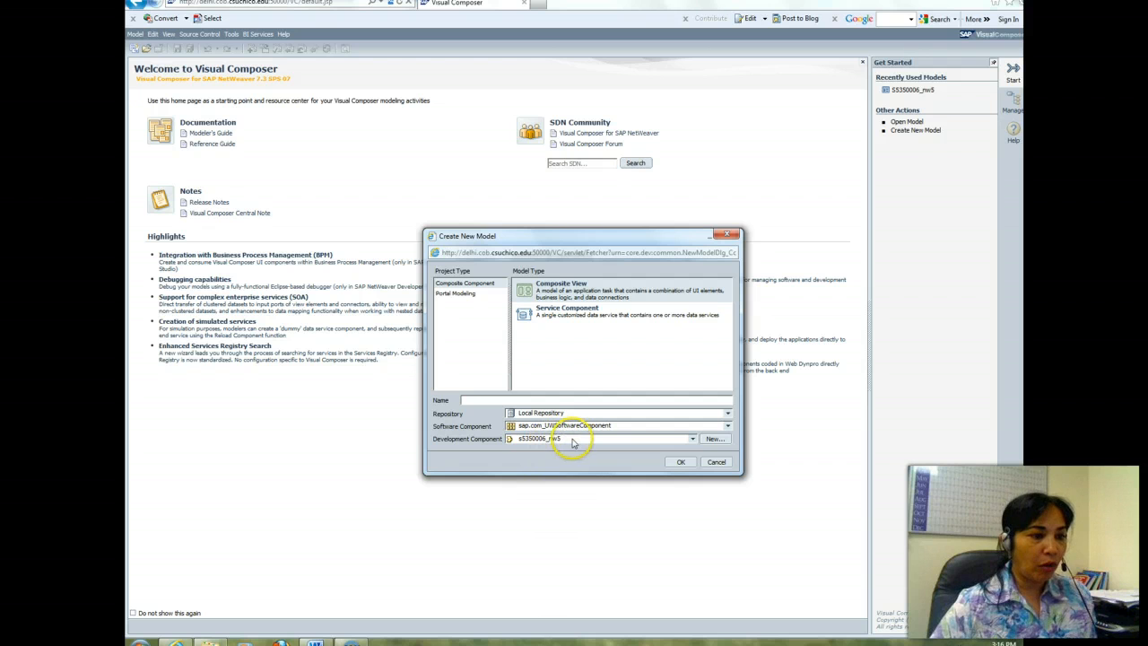
{"action": "left_click", "coordinate": [518, 438]}
{"action": "left_click", "coordinate": [524, 445]}
{"action": "left_click", "coordinate": [524, 440]}
{"action": "left_click", "coordinate": [600, 449]}
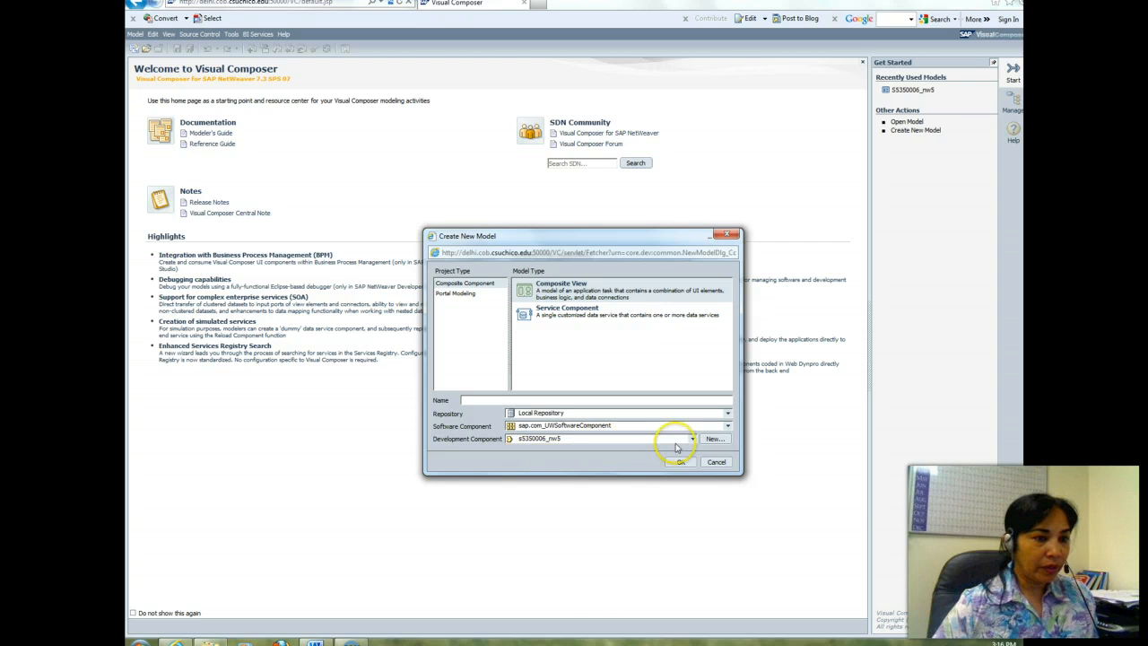
Step: Try to create a new development component named s5350006_nw5 for the model
{"action": "left_click", "coordinate": [713, 439]}
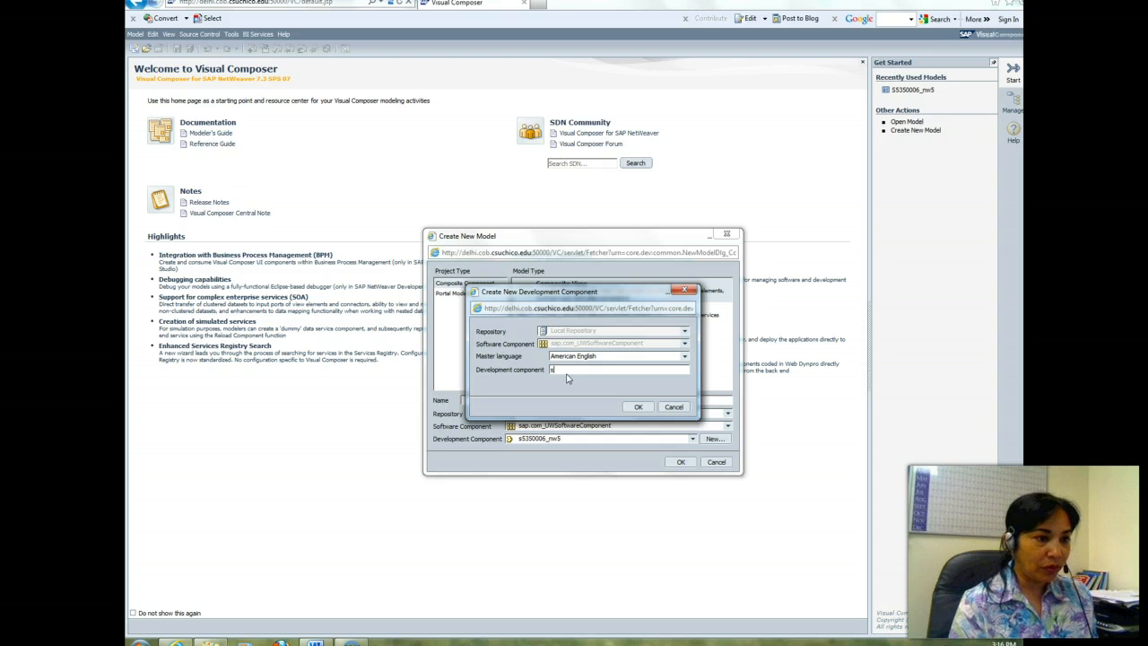
{"action": "type", "text": "5"}
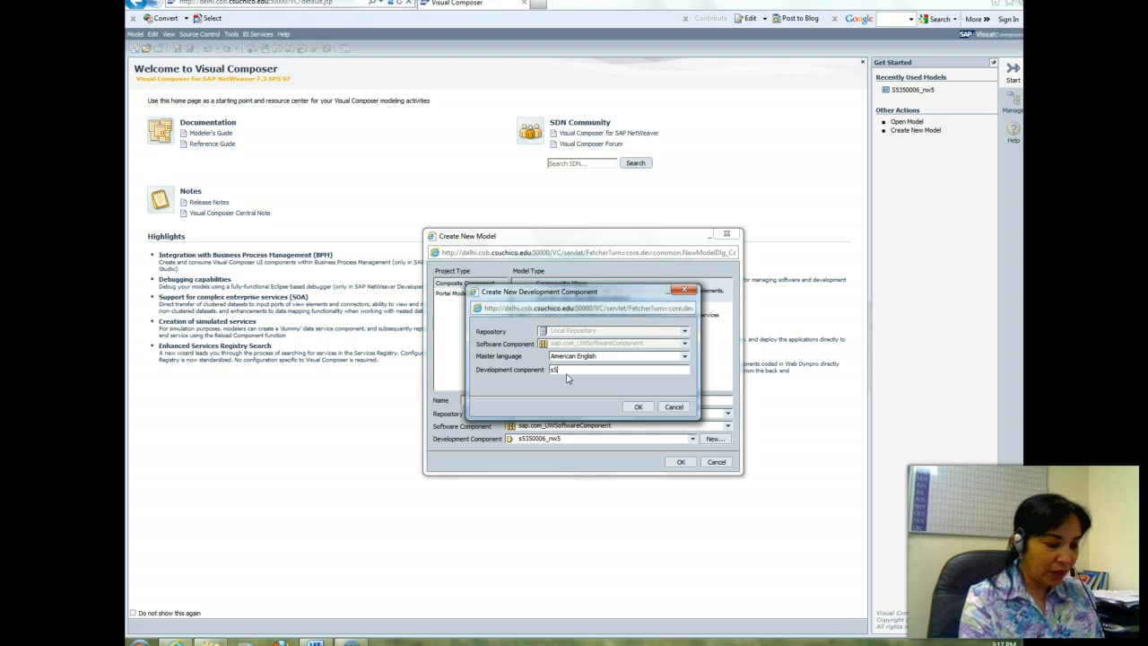
{"action": "type", "text": "350"}
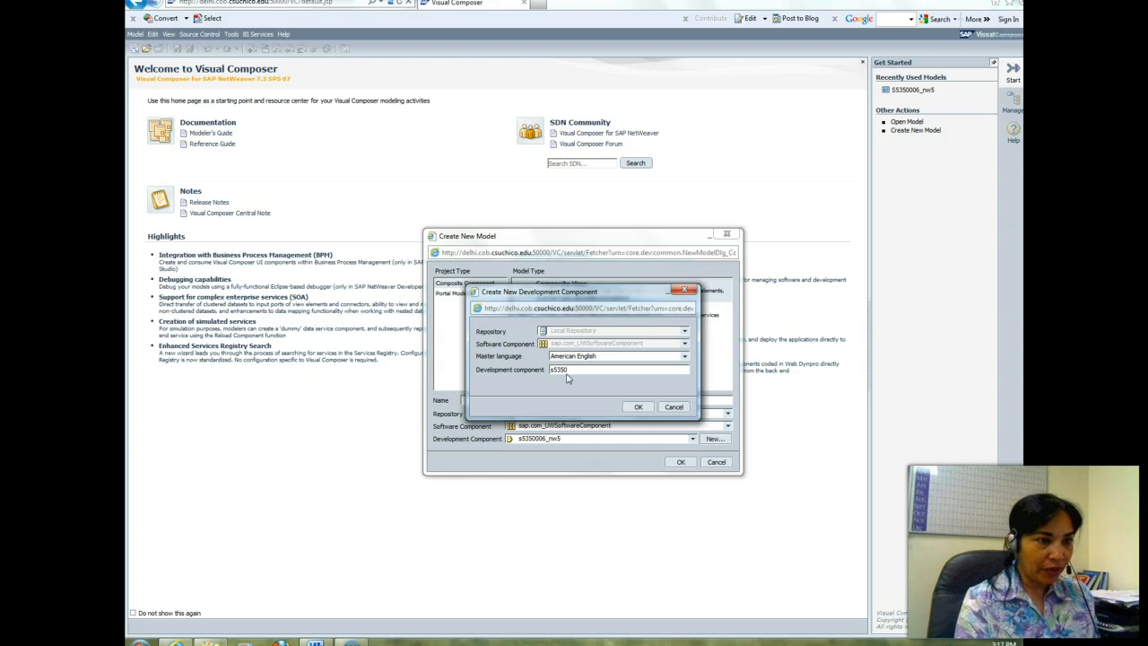
{"action": "type", "text": "00"}
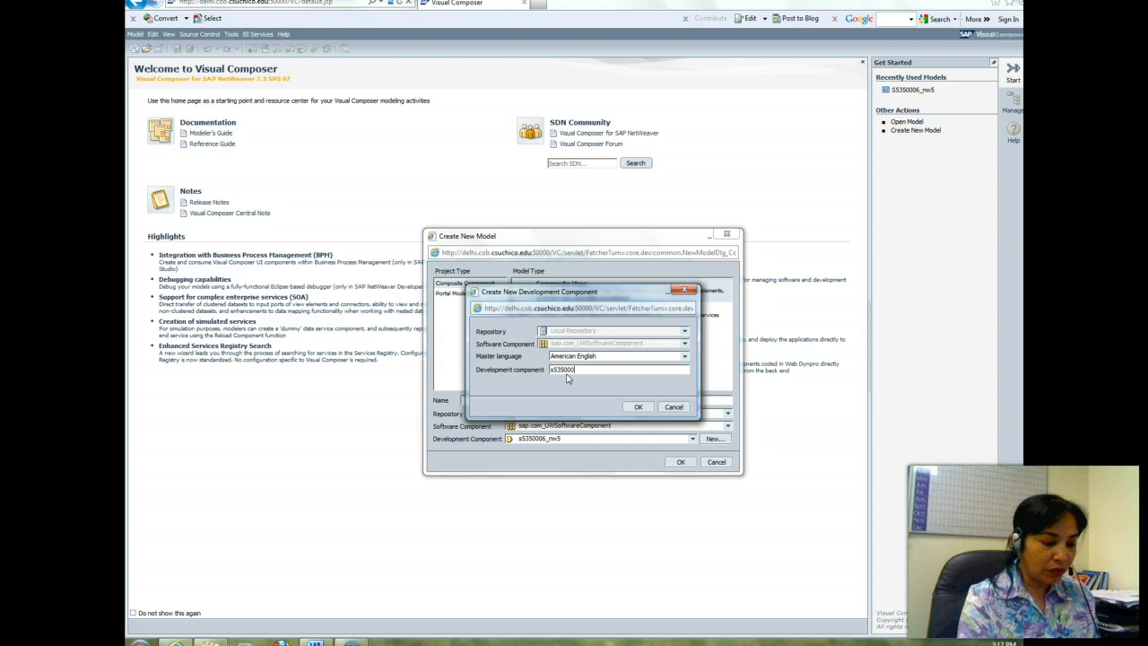
{"action": "type", "text": "6_nw5"}
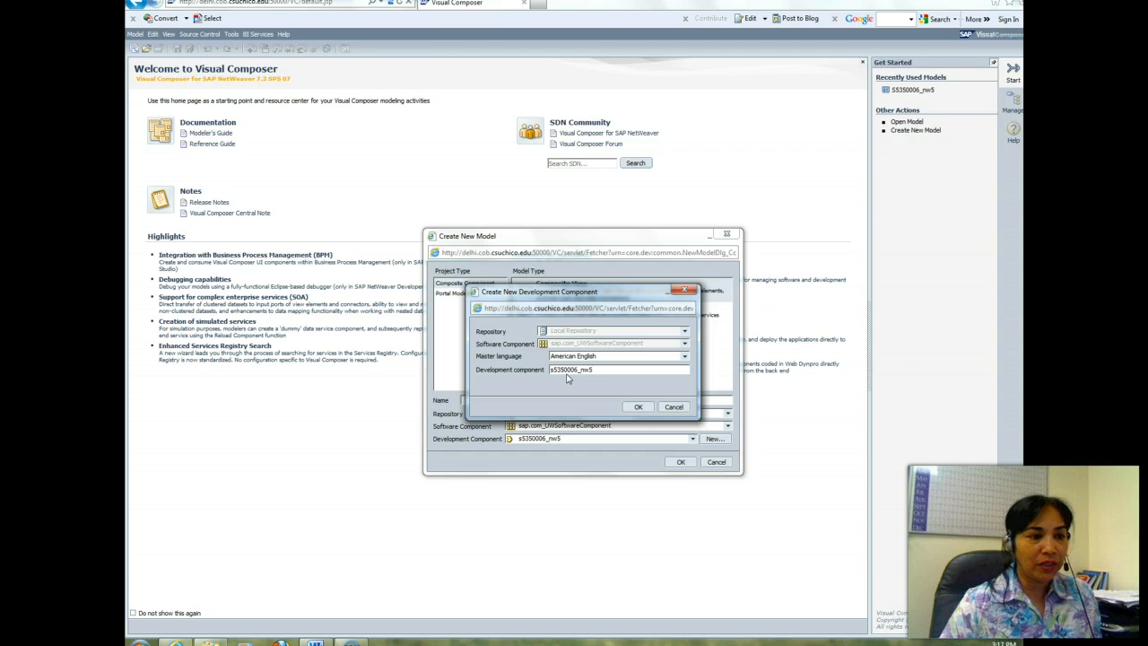
{"action": "left_click", "coordinate": [635, 408]}
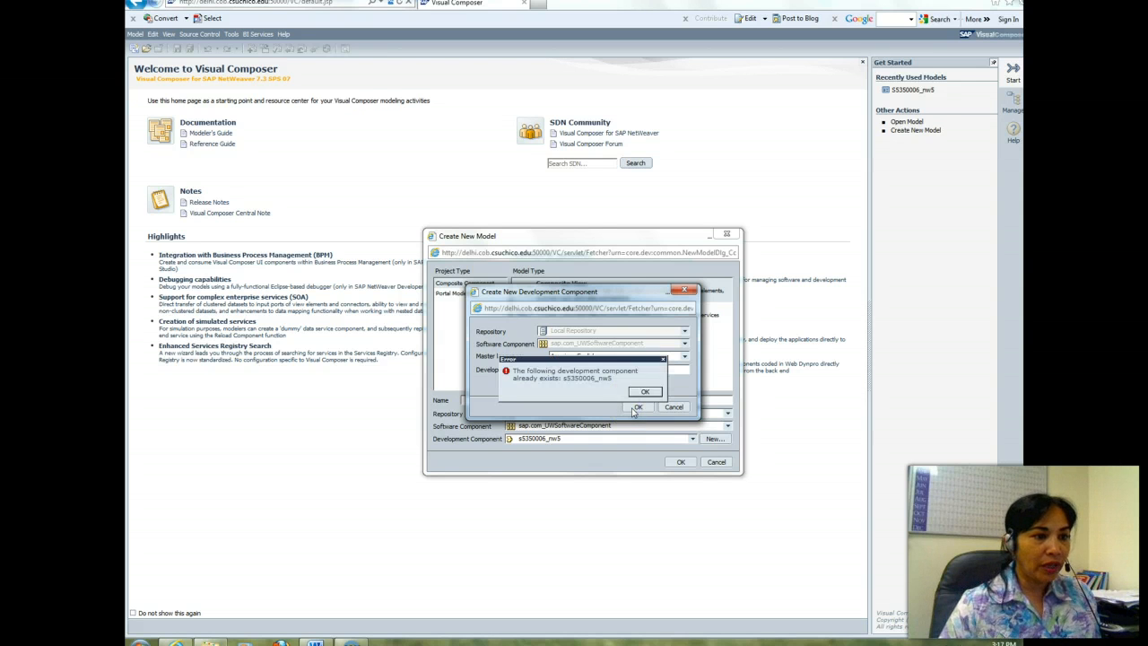
{"action": "left_click", "coordinate": [646, 395]}
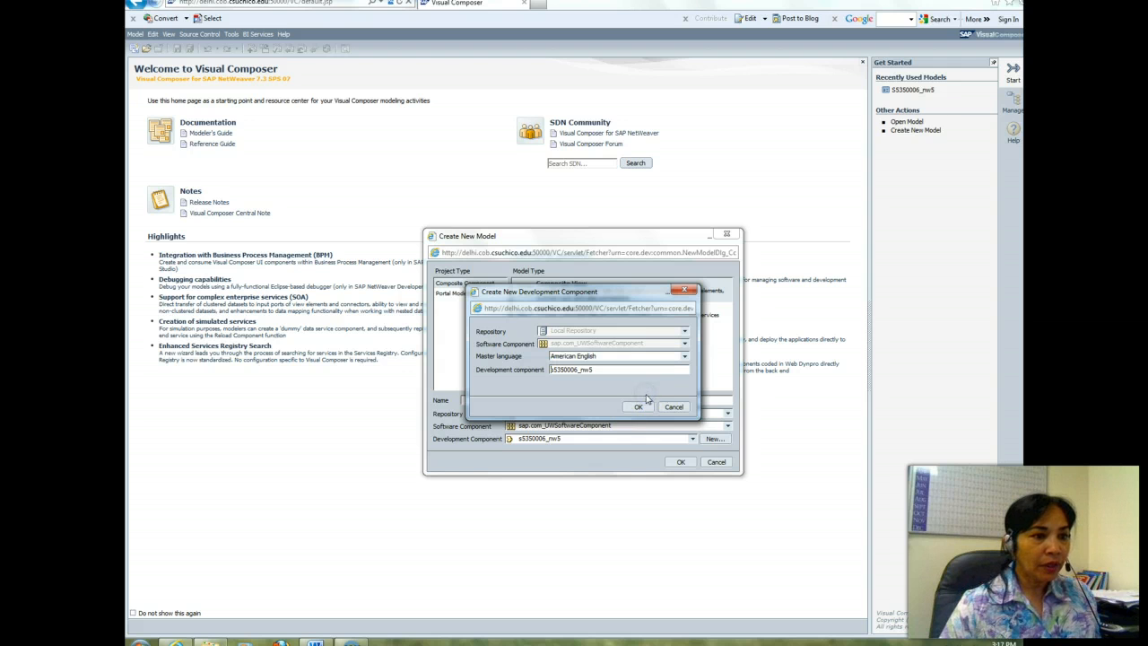
{"action": "left_click", "coordinate": [638, 408]}
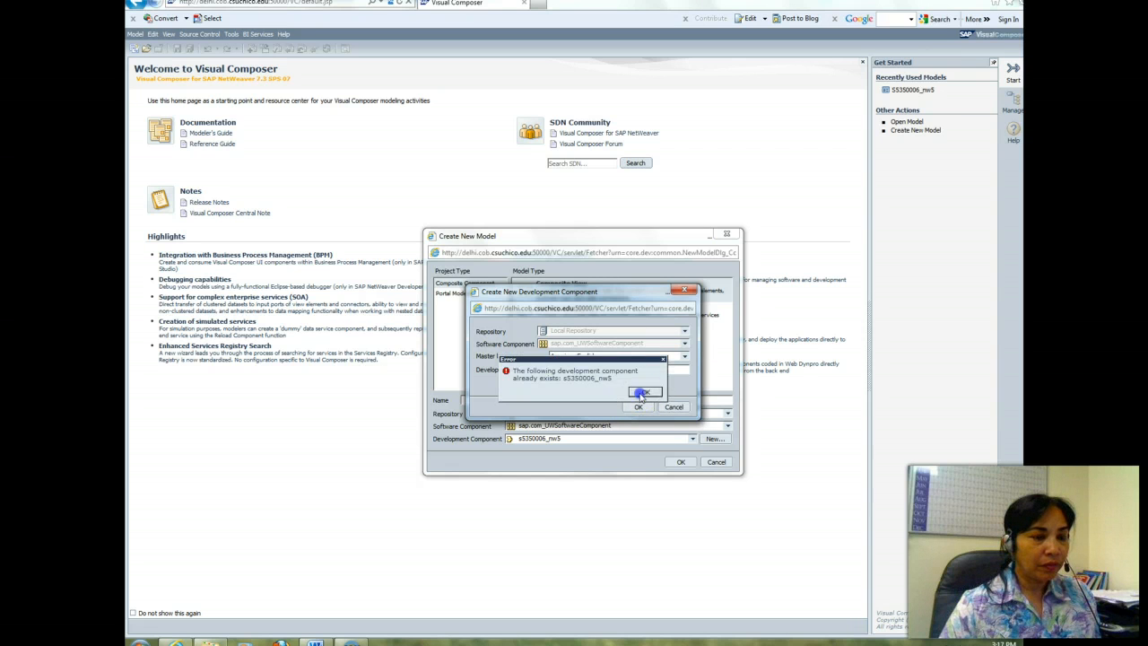
{"action": "left_click", "coordinate": [642, 391]}
{"action": "left_click", "coordinate": [674, 407]}
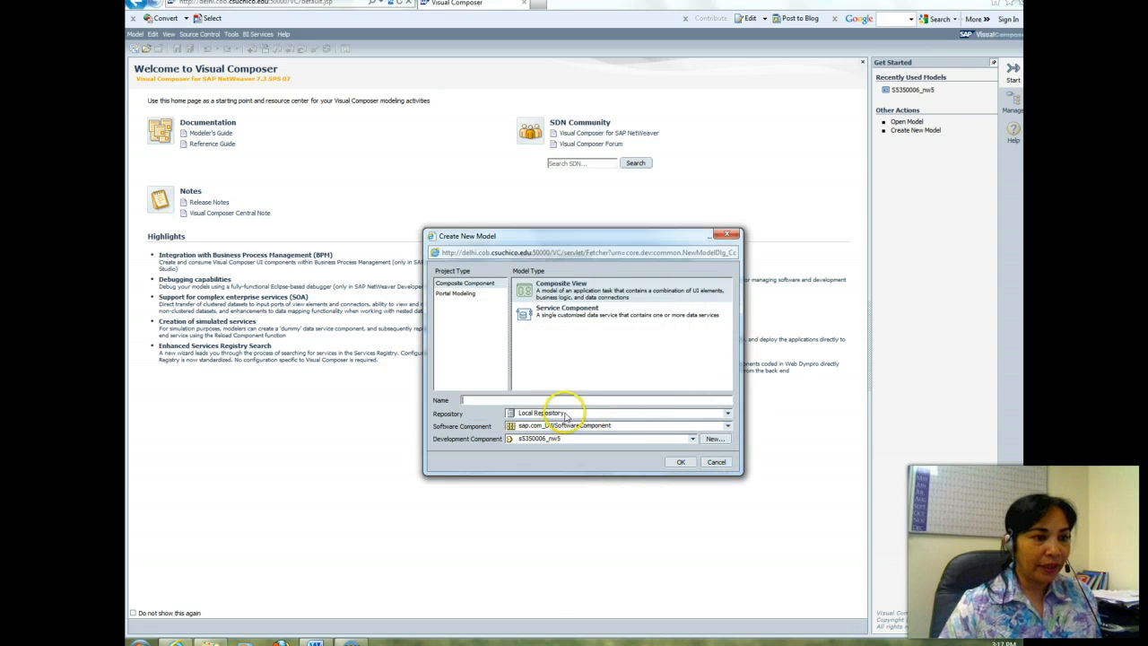
Step: Name the new model S5350006_SalesOrder
{"action": "left_click", "coordinate": [588, 399]}
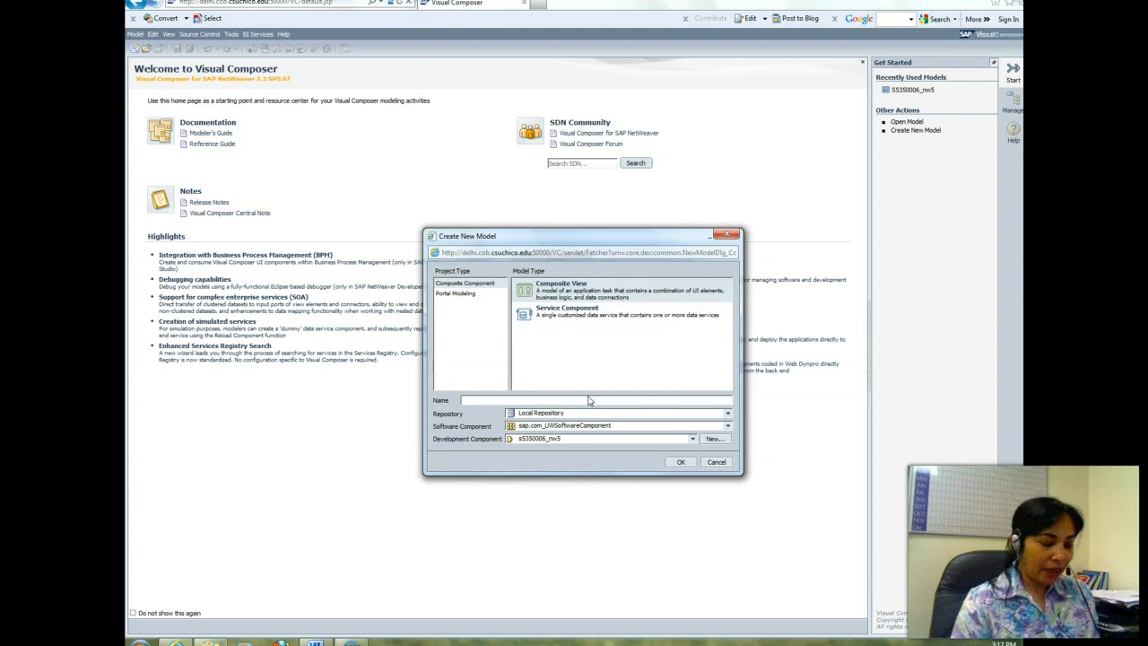
{"action": "type", "text": "s"}
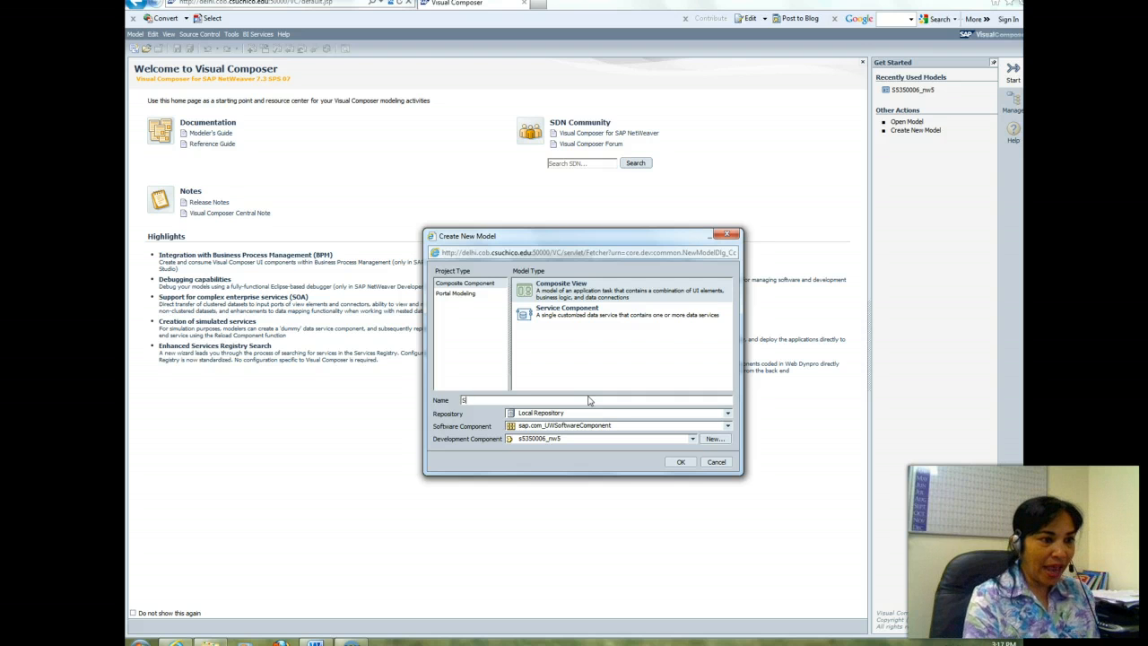
{"action": "type", "text": "535"}
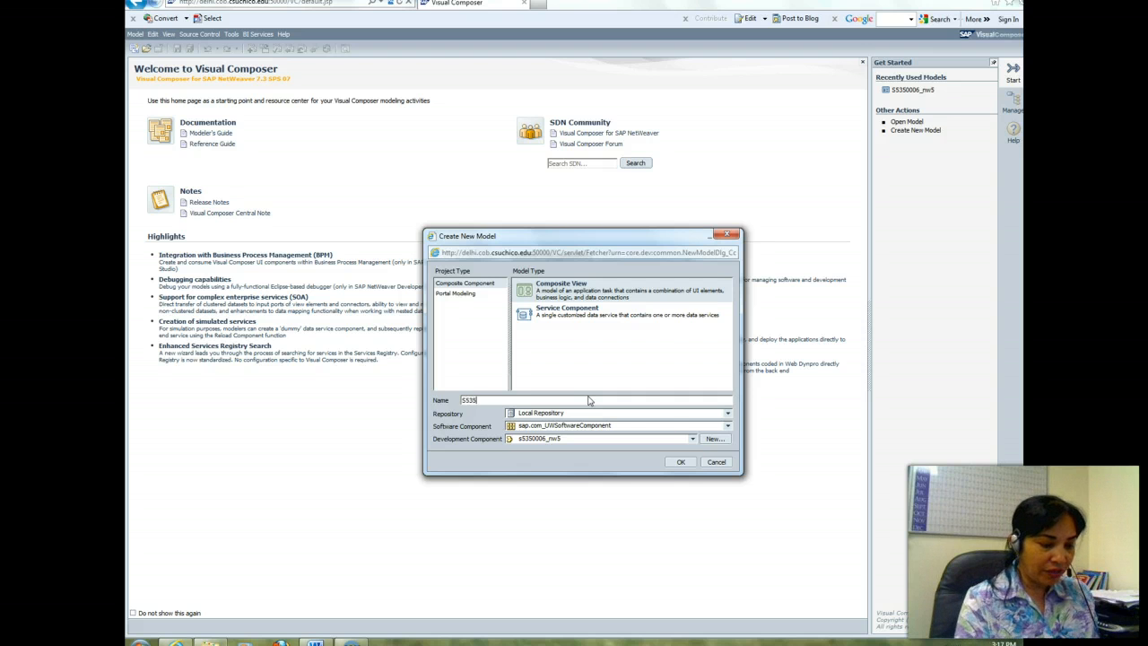
{"action": "type", "text": "0006"}
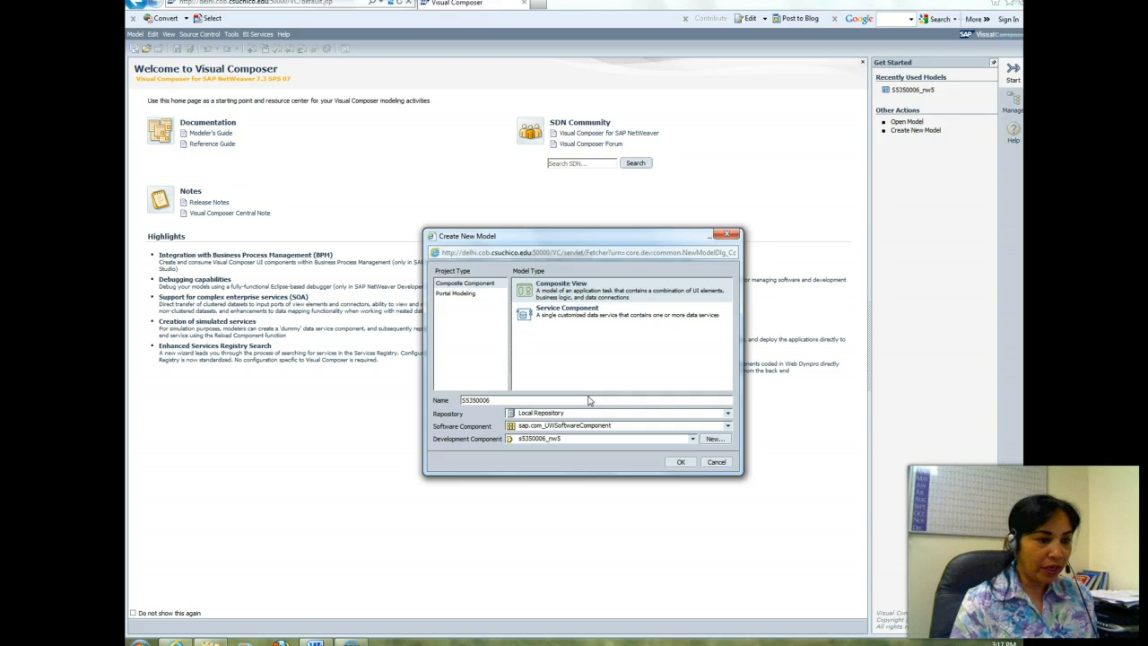
{"action": "type", "text": "_"}
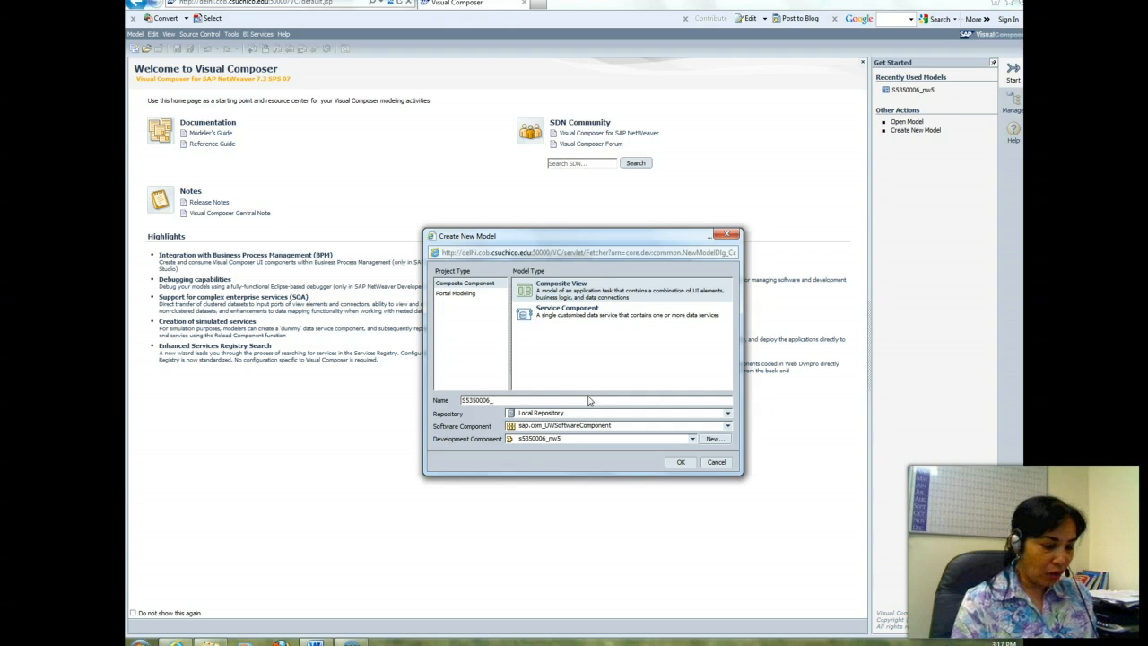
{"action": "type", "text": "SalesOrder"}
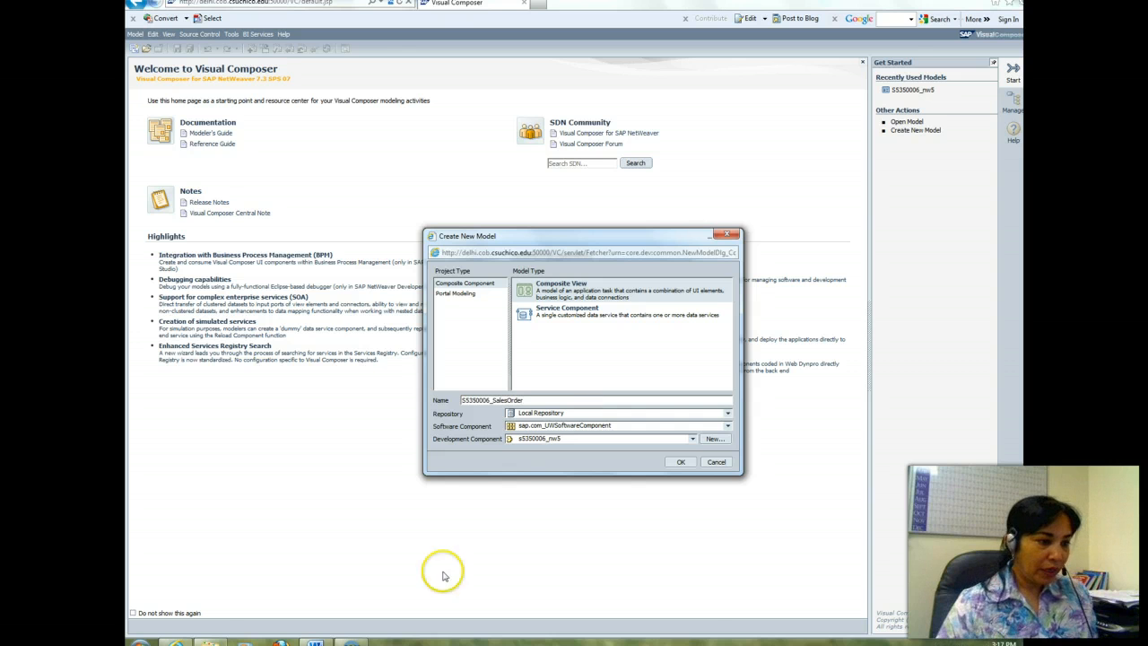
Step: Check the naming instructions in the Word exercise document, correct the model name to S5350006_SalesOrders in Visual Composer, and create the model
{"action": "left_click", "coordinate": [314, 642]}
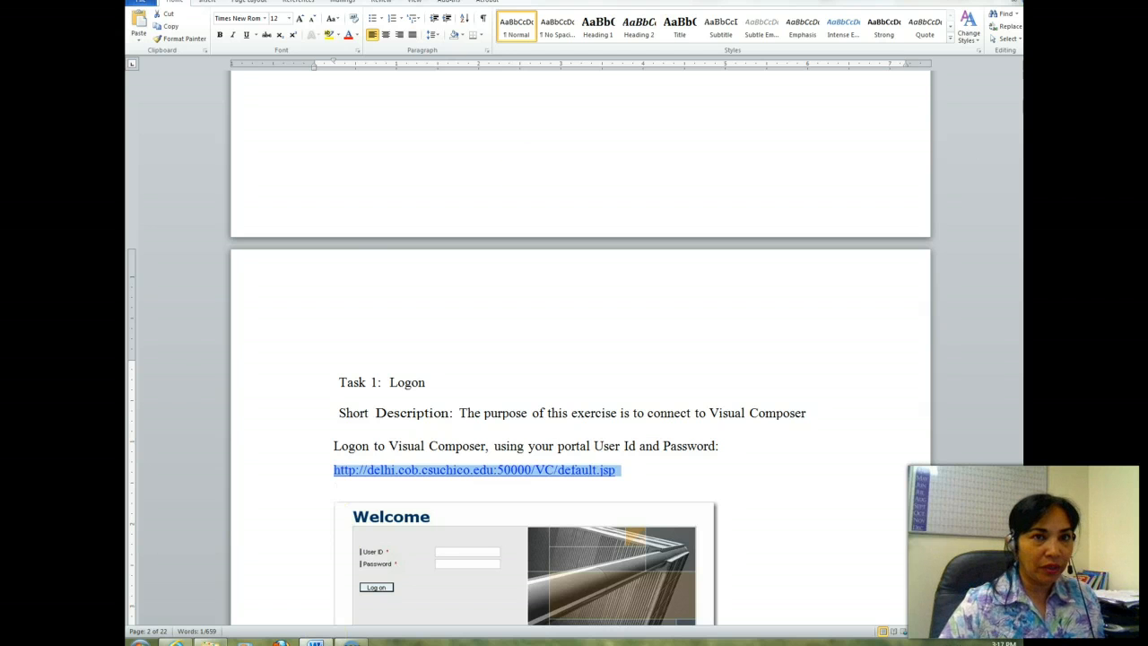
{"action": "scroll", "coordinate": [580, 348], "scroll_direction": "down", "scroll_amount": 20}
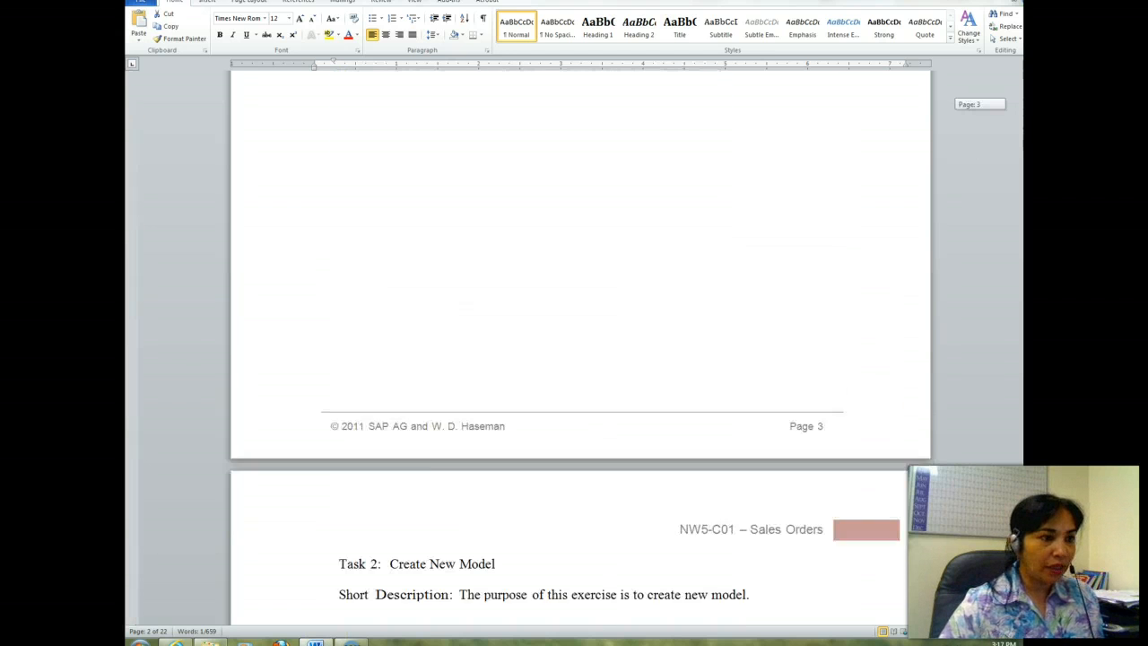
{"action": "scroll", "coordinate": [580, 348], "scroll_direction": "down", "scroll_amount": 5}
{"action": "scroll", "coordinate": [580, 348], "scroll_direction": "down", "scroll_amount": 18}
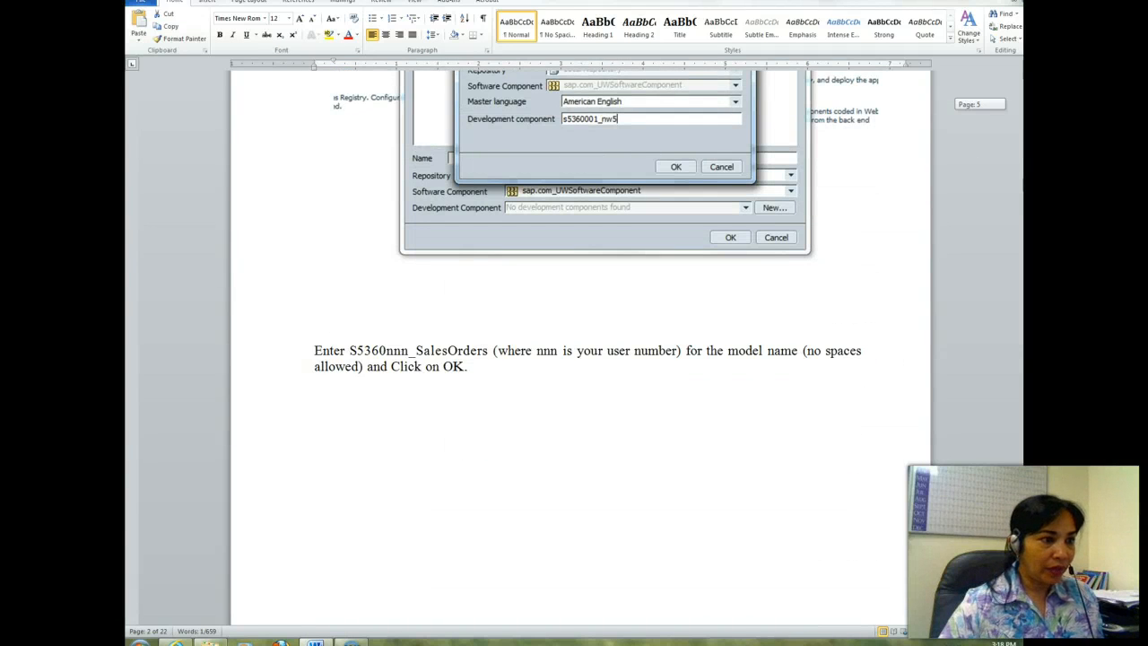
{"action": "scroll", "coordinate": [580, 348], "scroll_direction": "down", "scroll_amount": 2}
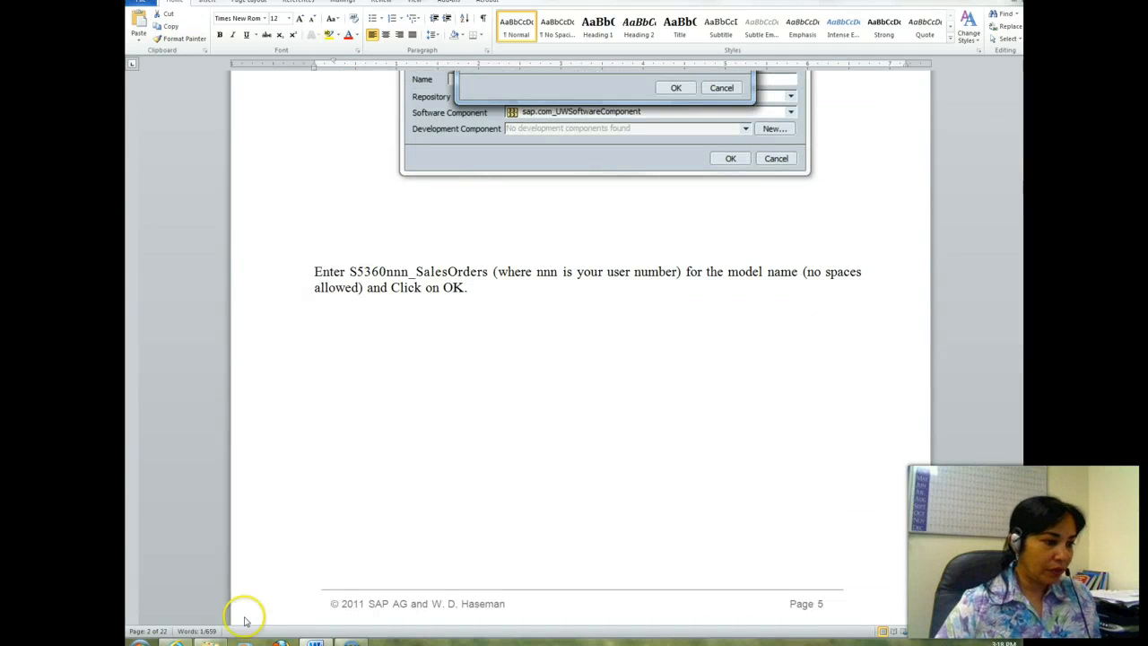
{"action": "left_click", "coordinate": [350, 642]}
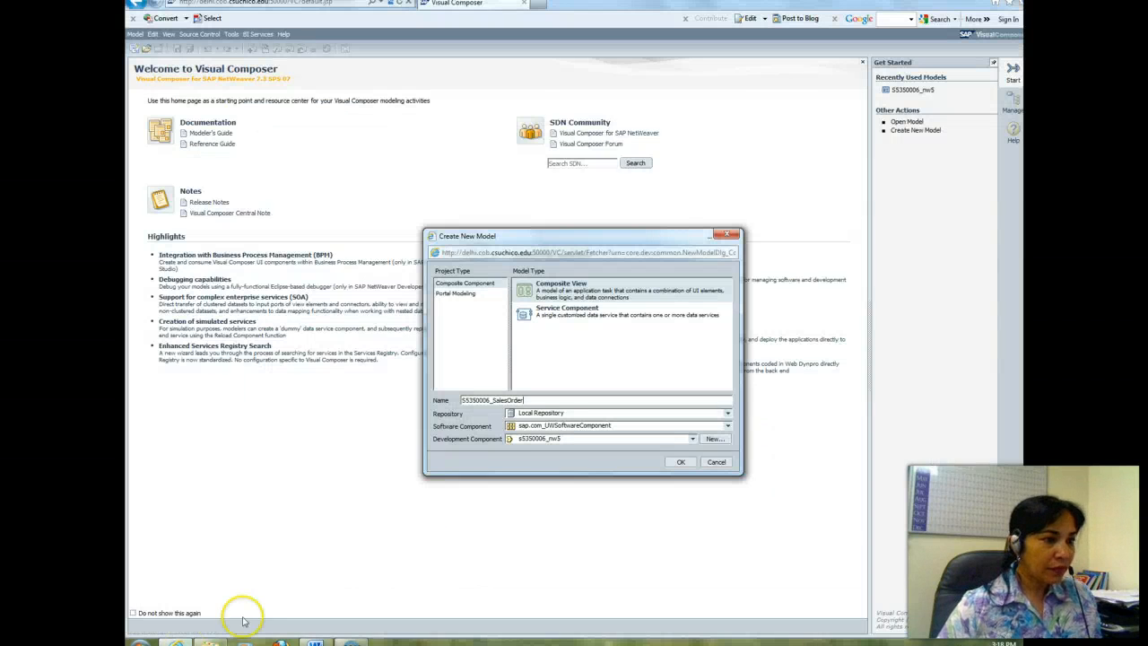
{"action": "type", "text": "s"}
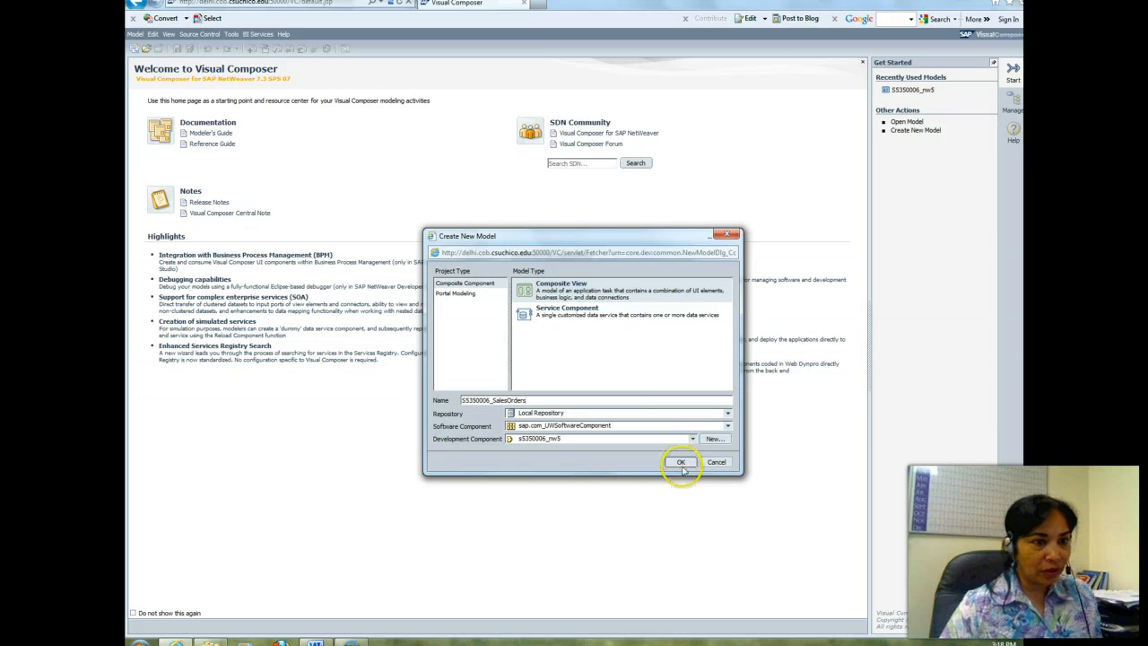
{"action": "left_click", "coordinate": [681, 463]}
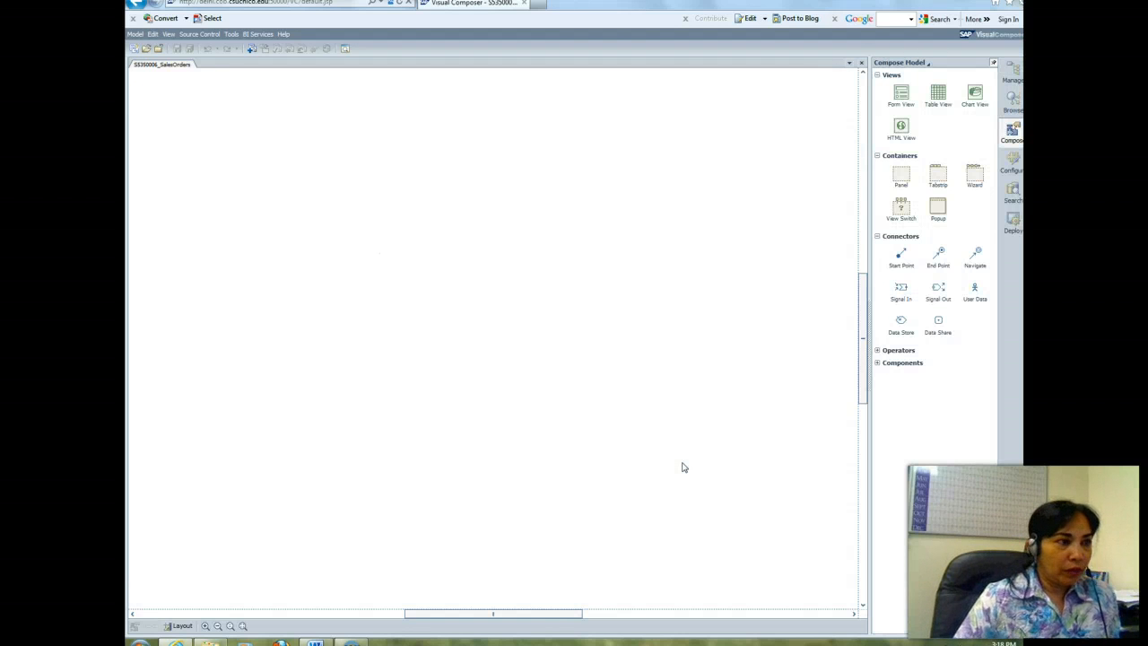
Step: Read the Word exercise instructions for adding an R/3 BAPI and defining its ports, comparing them with the new model in Visual Composer
{"action": "left_click", "coordinate": [315, 641]}
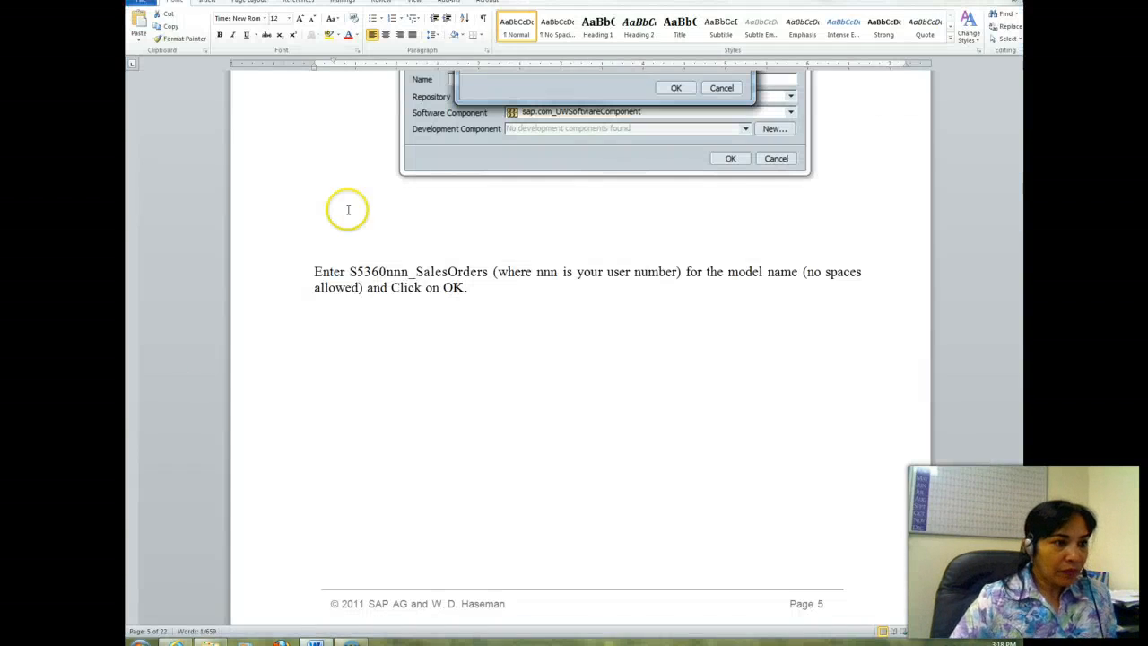
{"action": "left_click_drag", "start_coordinate": [1023, 195], "coordinate": [1023, 232]}
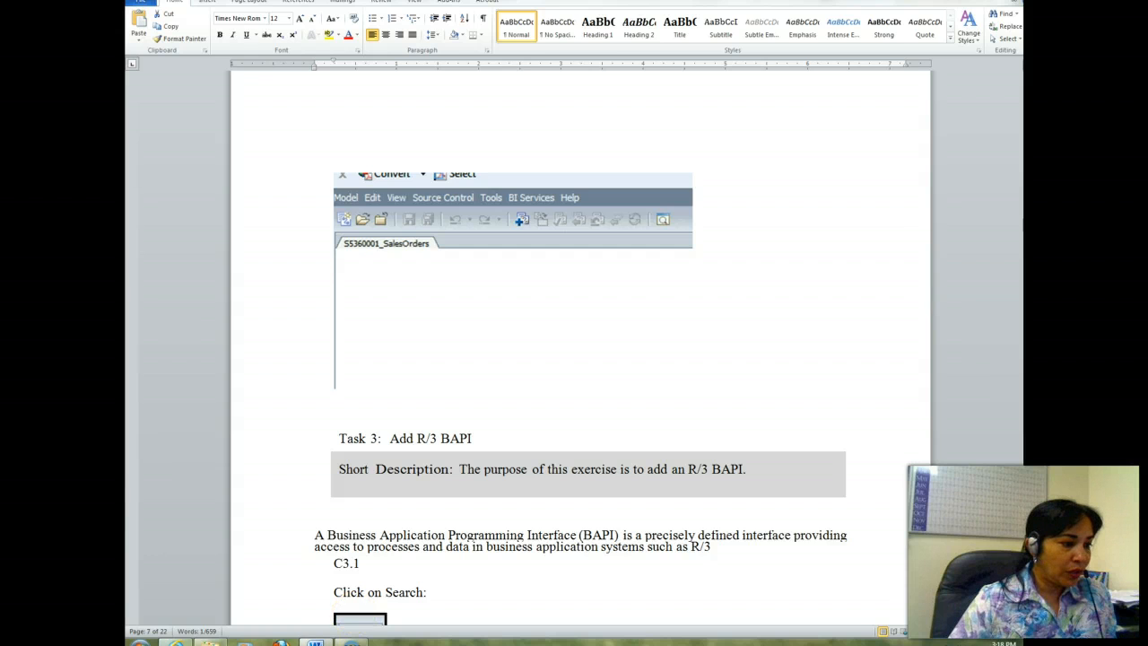
{"action": "left_click", "coordinate": [174, 642]}
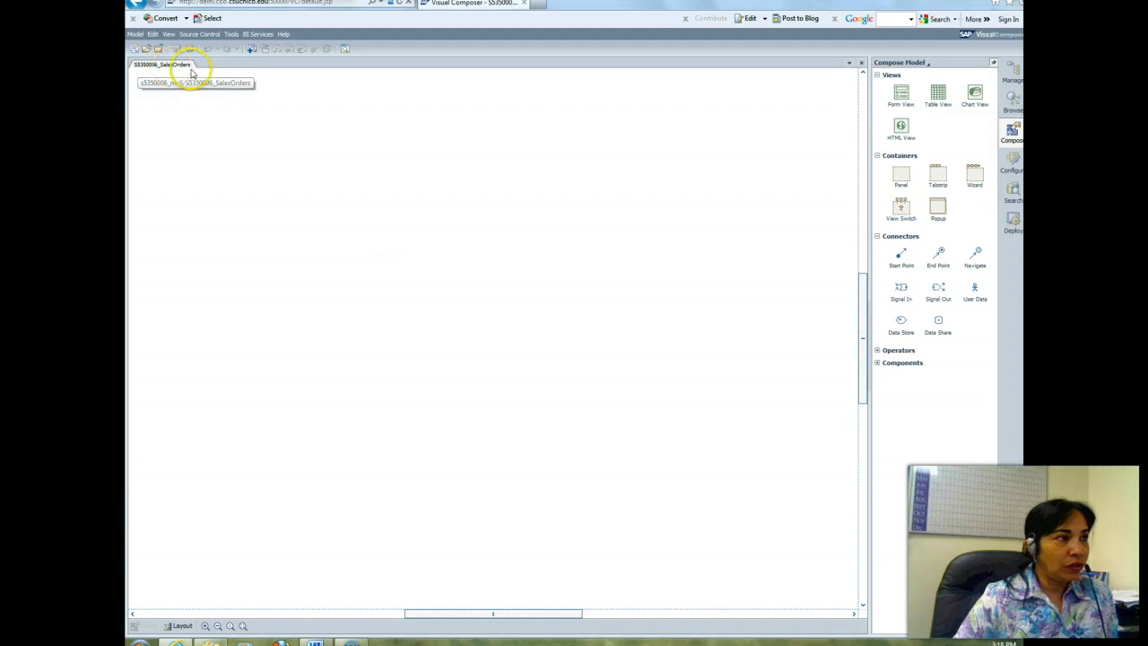
{"action": "left_click", "coordinate": [314, 642]}
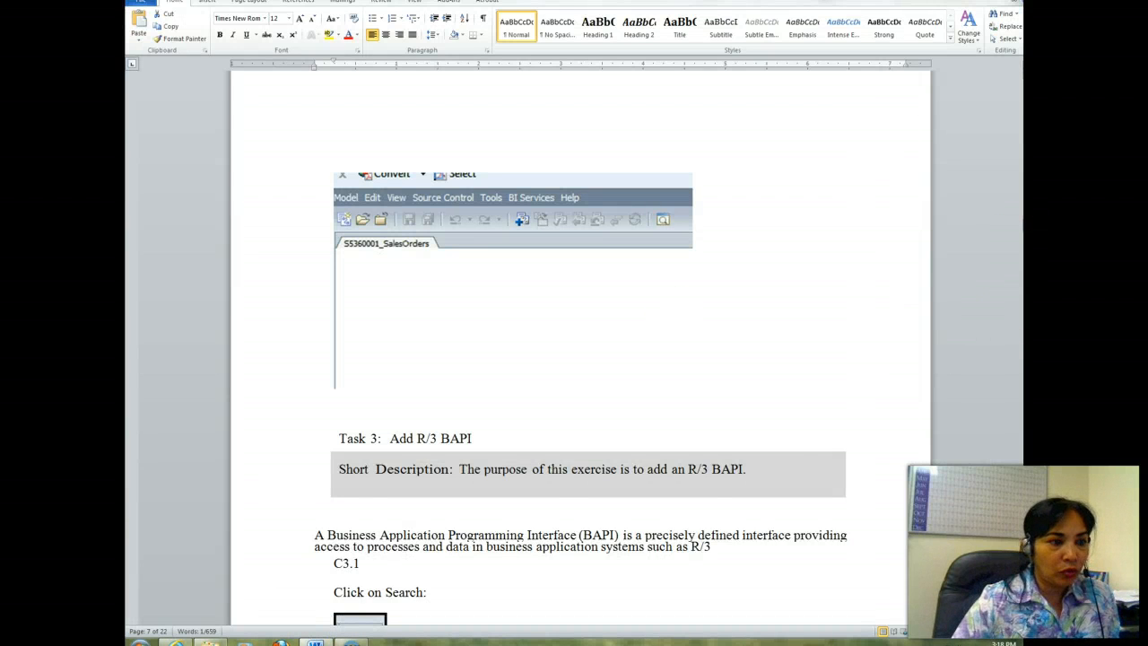
{"action": "left_click_drag", "start_coordinate": [1022, 232], "coordinate": [1022, 240]}
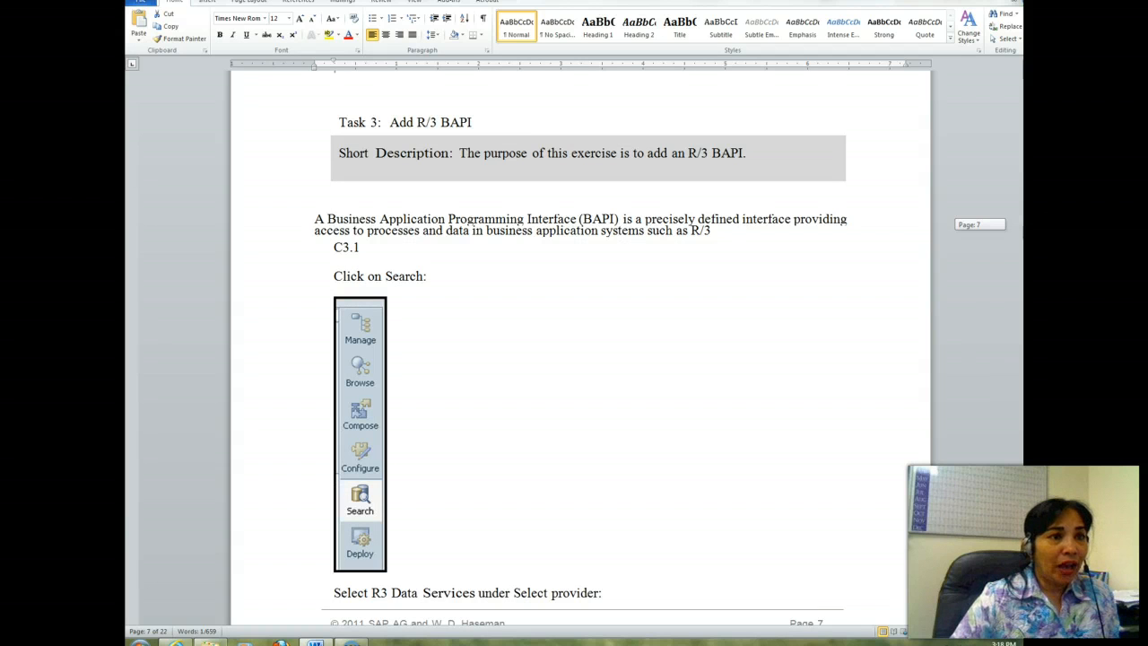
{"action": "left_click_drag", "start_coordinate": [1022, 241], "coordinate": [1022, 293]}
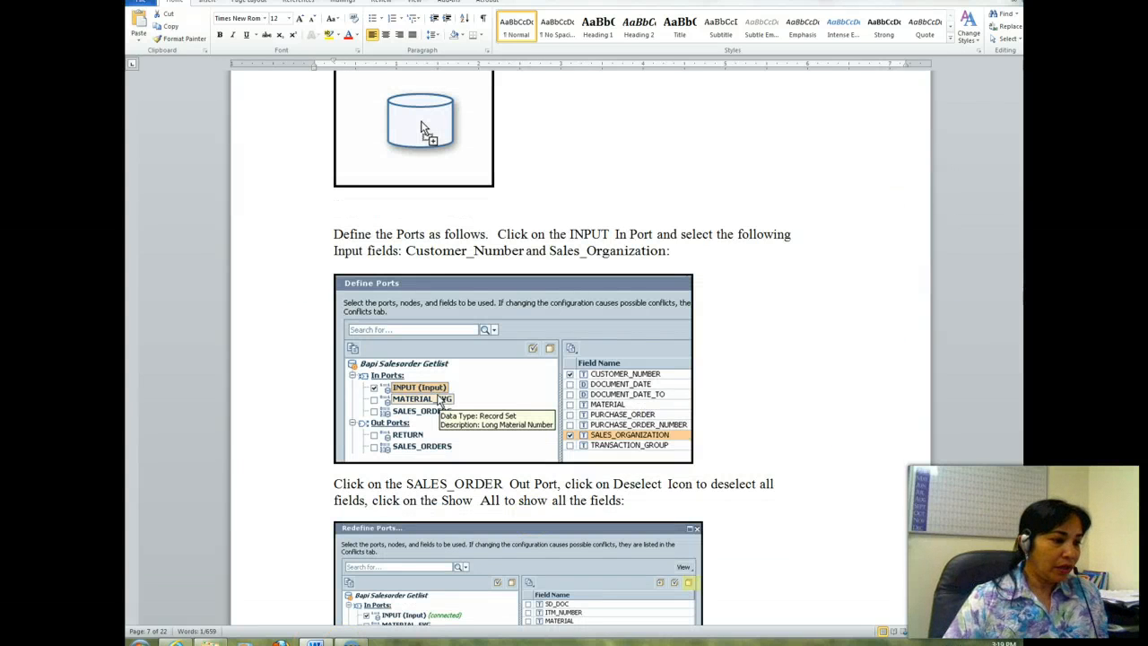
{"action": "mouse_move", "coordinate": [176, 643]}
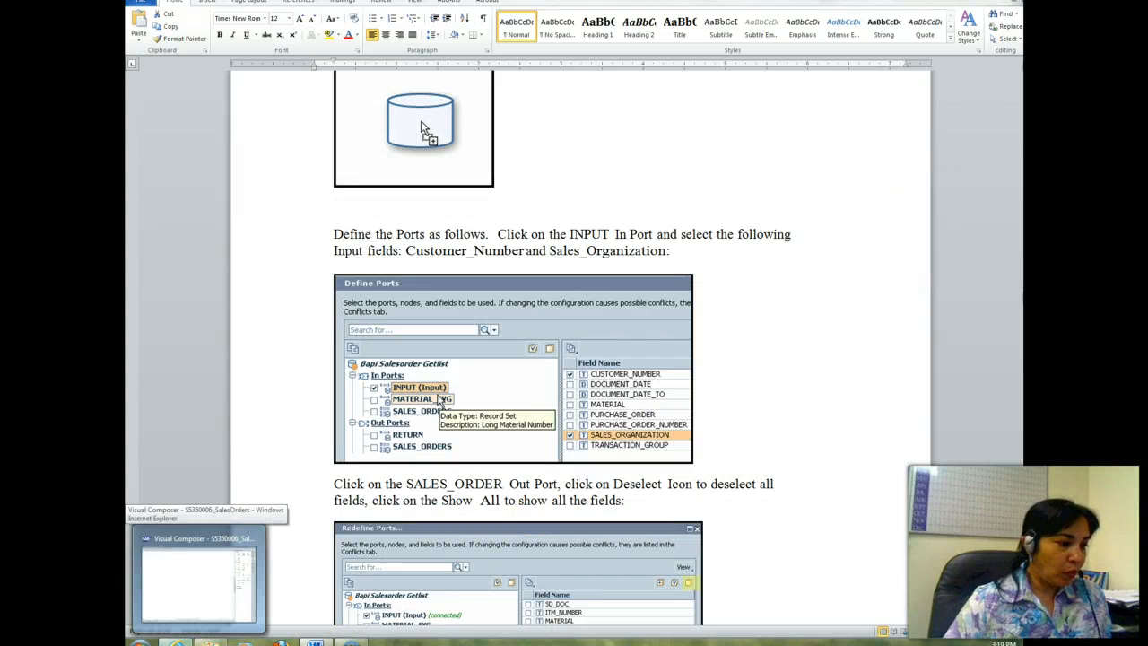
{"action": "left_click", "coordinate": [198, 574]}
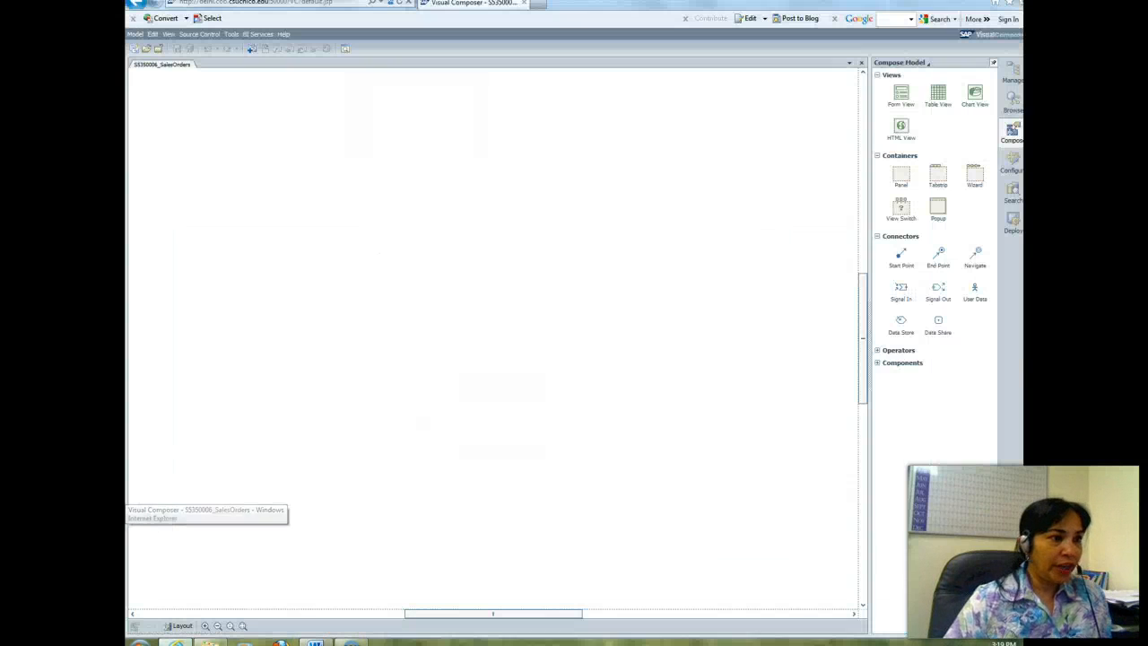
Step: Set up a service search with R3 Data Services as the provider and OXF as the system destination
{"action": "left_click", "coordinate": [1013, 193]}
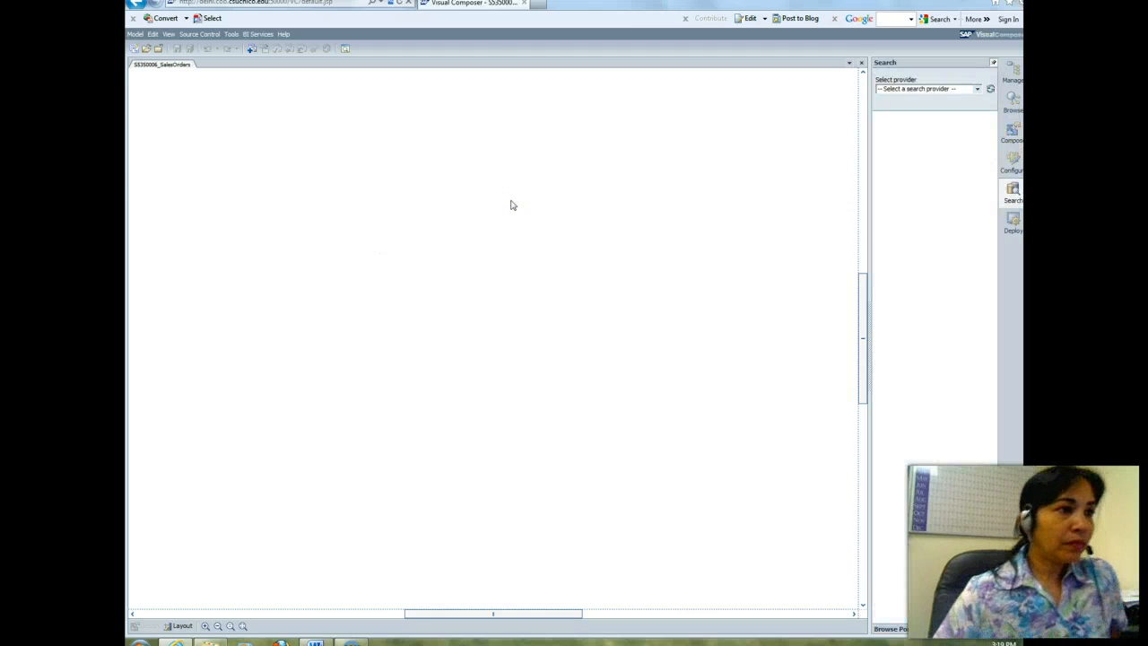
{"action": "left_click", "coordinate": [976, 90]}
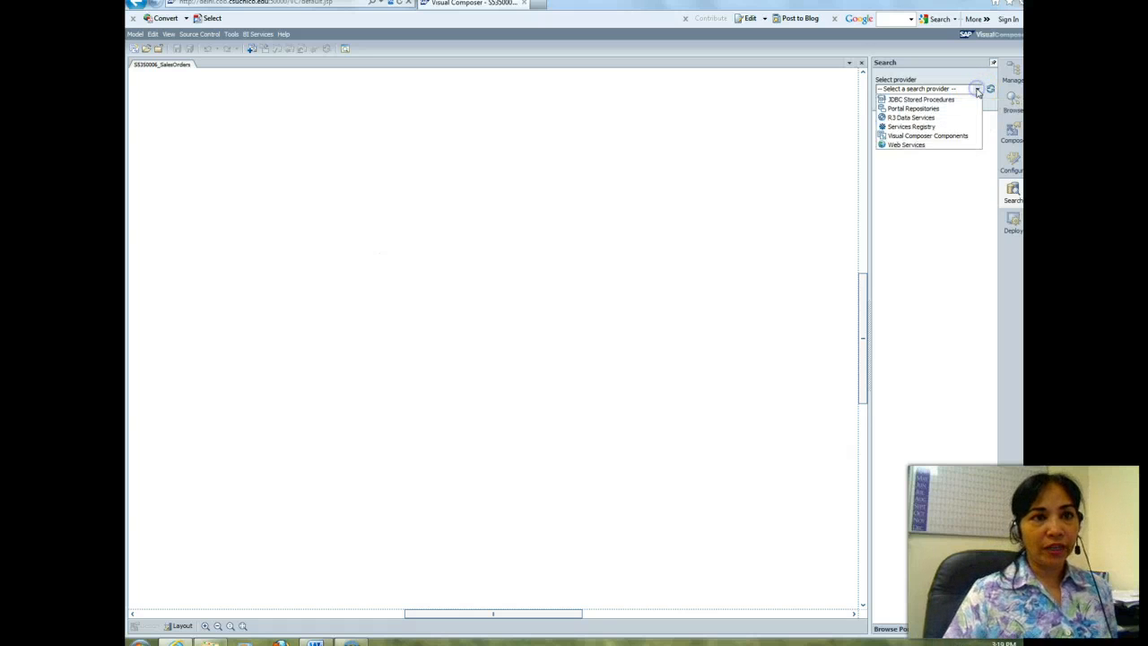
{"action": "left_click", "coordinate": [907, 118]}
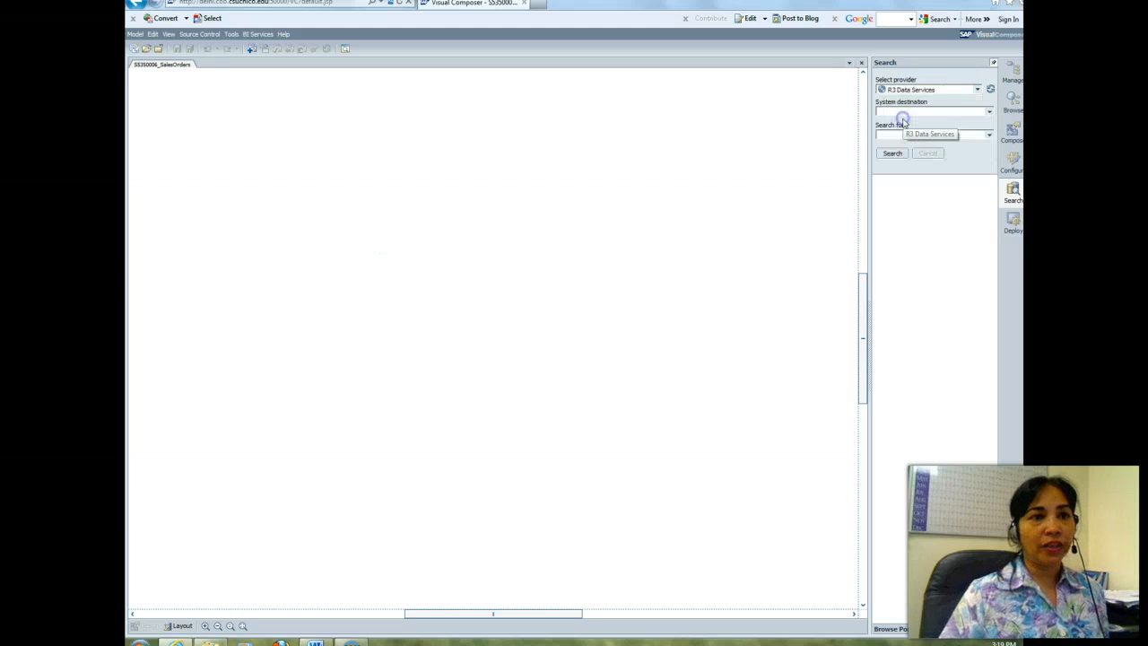
{"action": "left_click", "coordinate": [990, 114]}
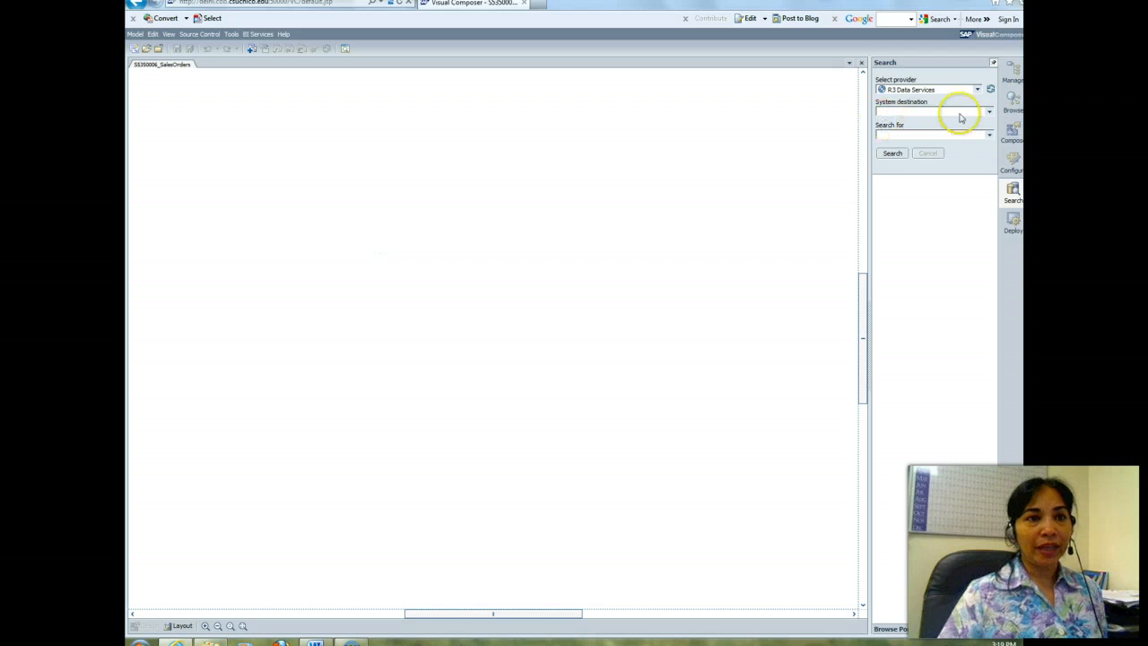
{"action": "left_click", "coordinate": [989, 114]}
{"action": "left_click", "coordinate": [901, 119]}
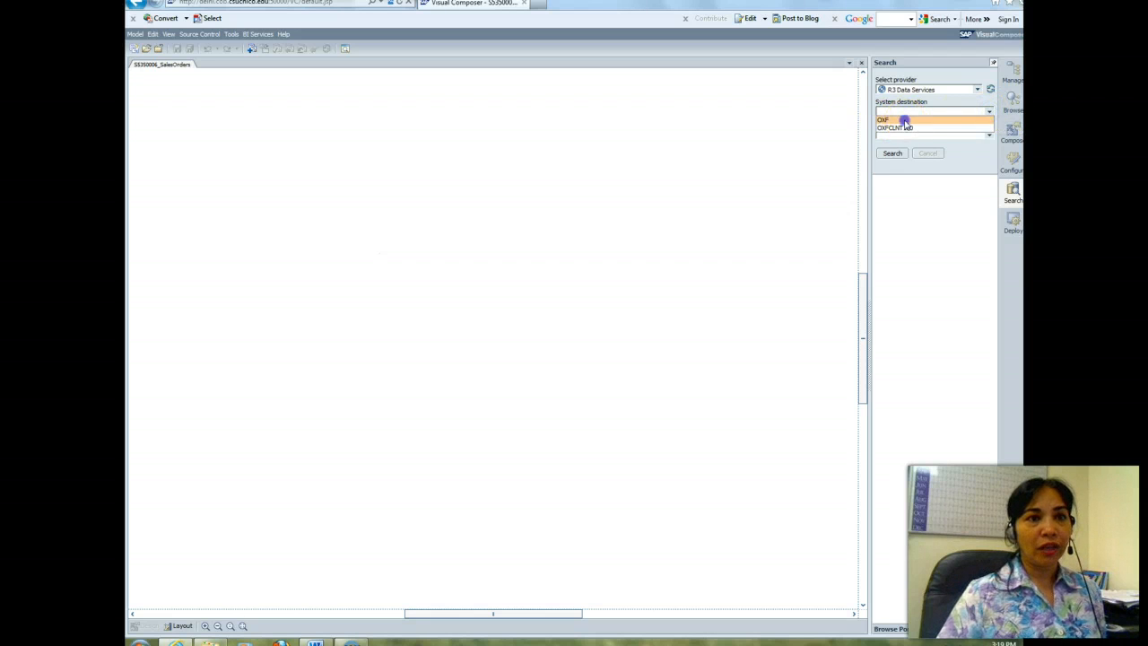
Step: Check the required search string in the Word instructions and search the OXF system in Visual Composer for BAPIs matching *salesorder*
{"action": "left_click", "coordinate": [893, 136]}
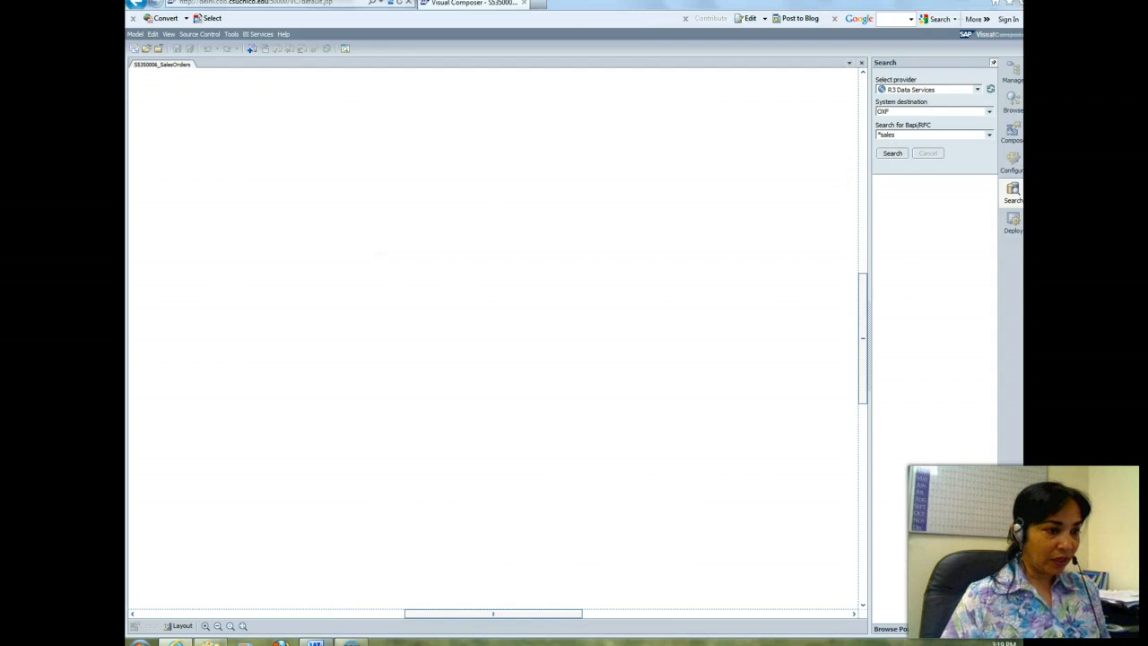
{"action": "left_click", "coordinate": [315, 642]}
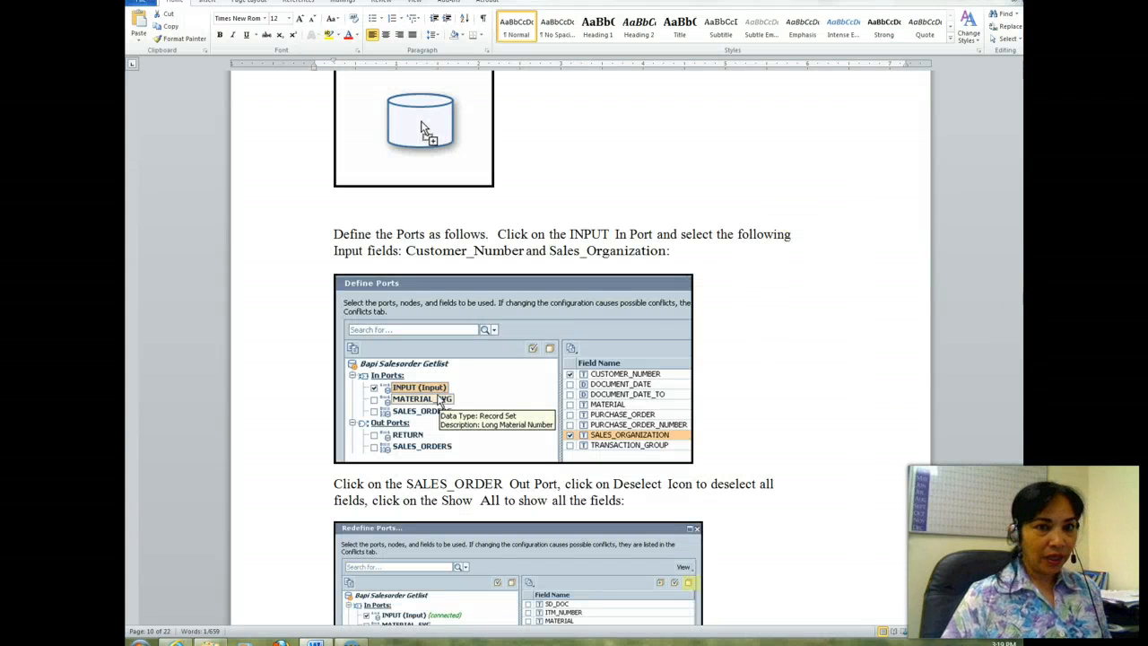
{"action": "left_click_drag", "start_coordinate": [1016, 298], "coordinate": [1016, 250]}
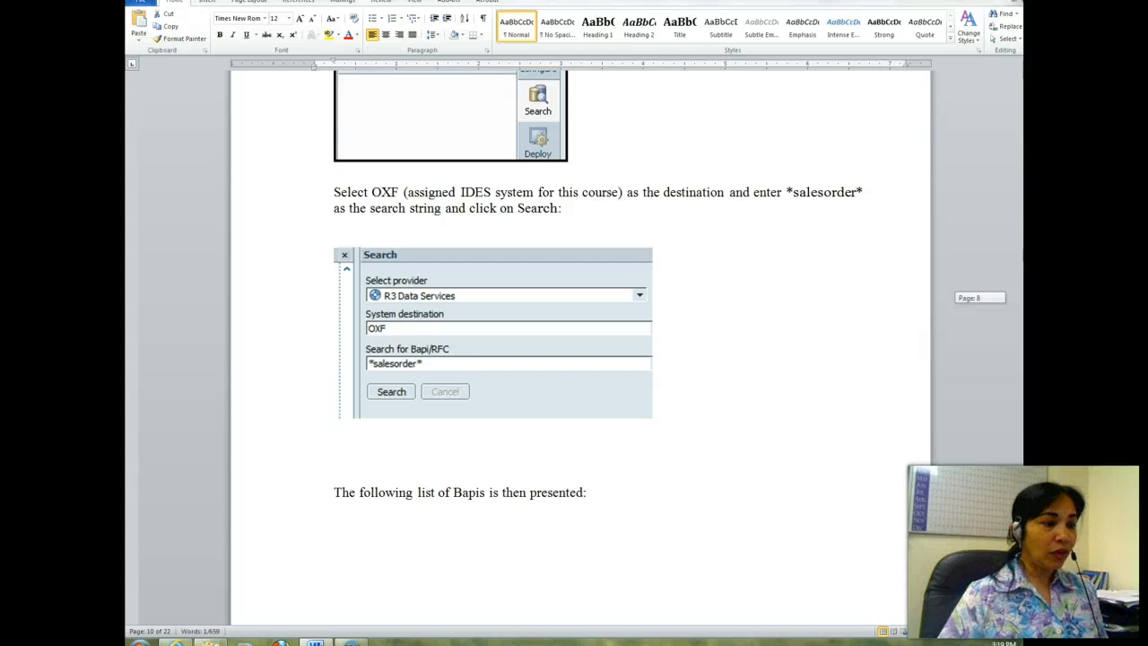
{"action": "left_click", "coordinate": [176, 642]}
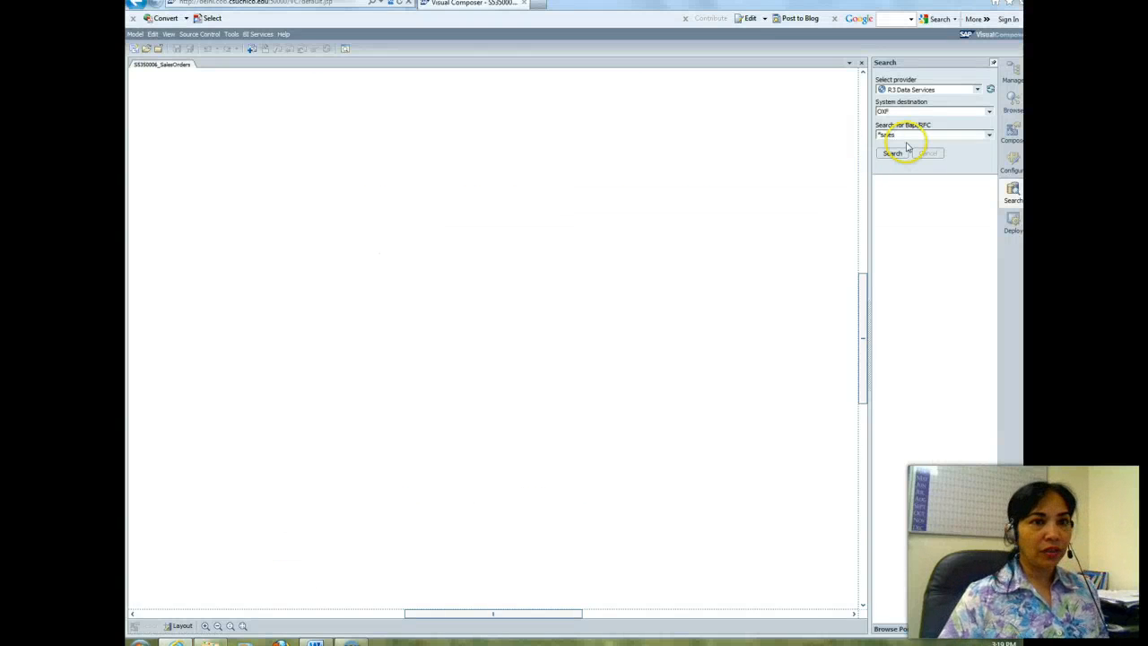
{"action": "type", "text": "*salesorder"}
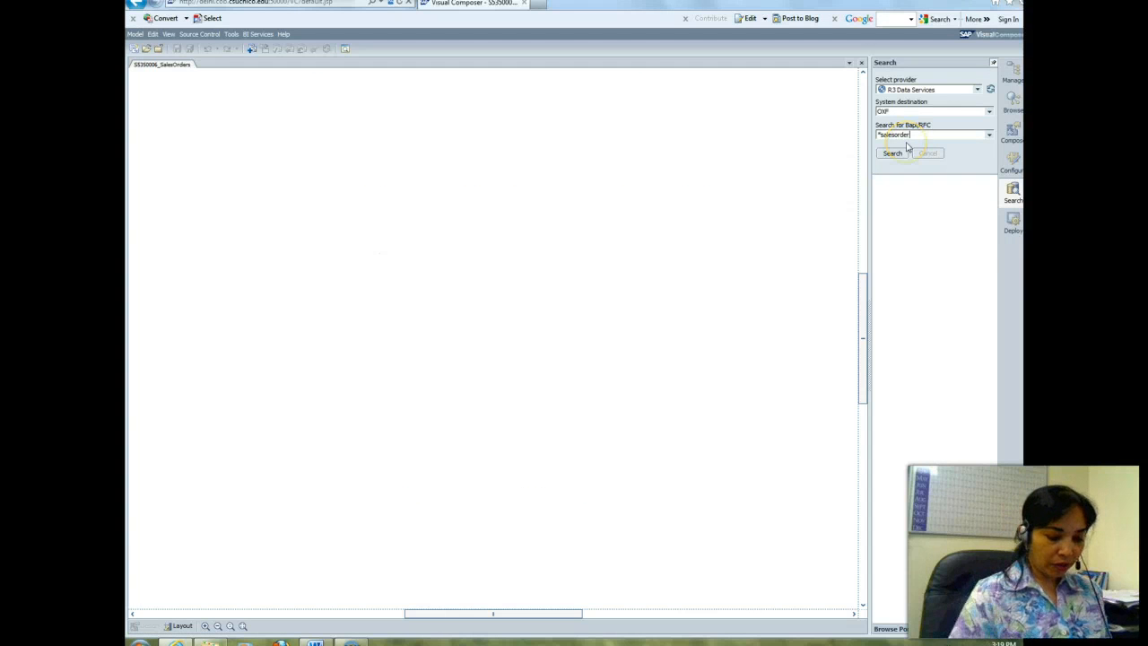
{"action": "type", "text": "*"}
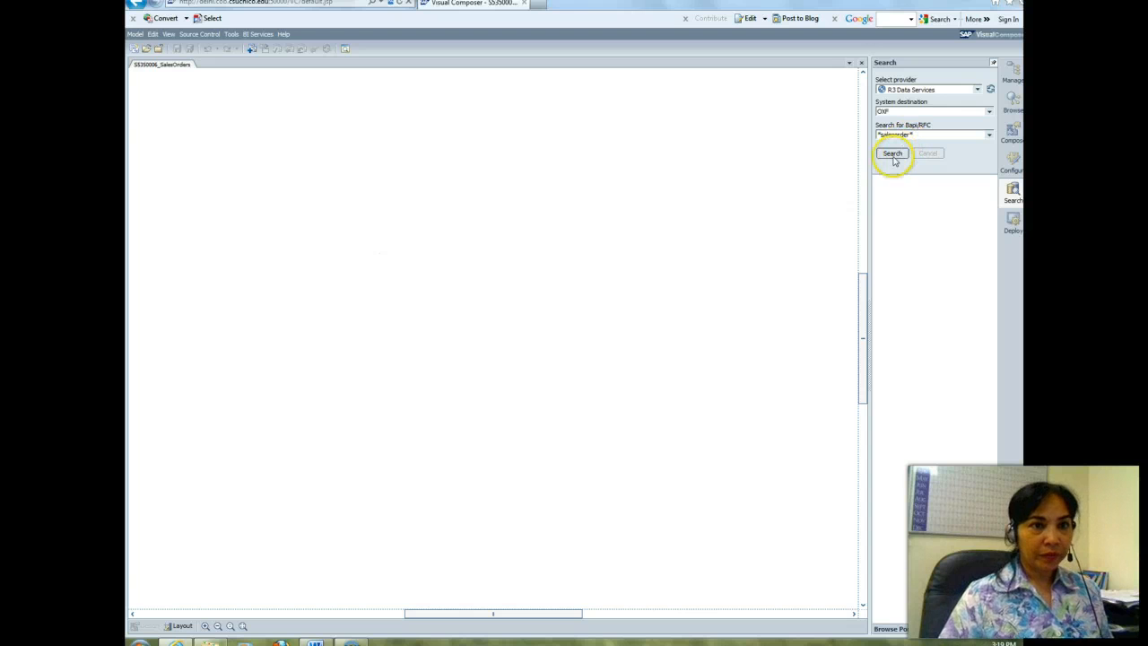
{"action": "left_click", "coordinate": [893, 153]}
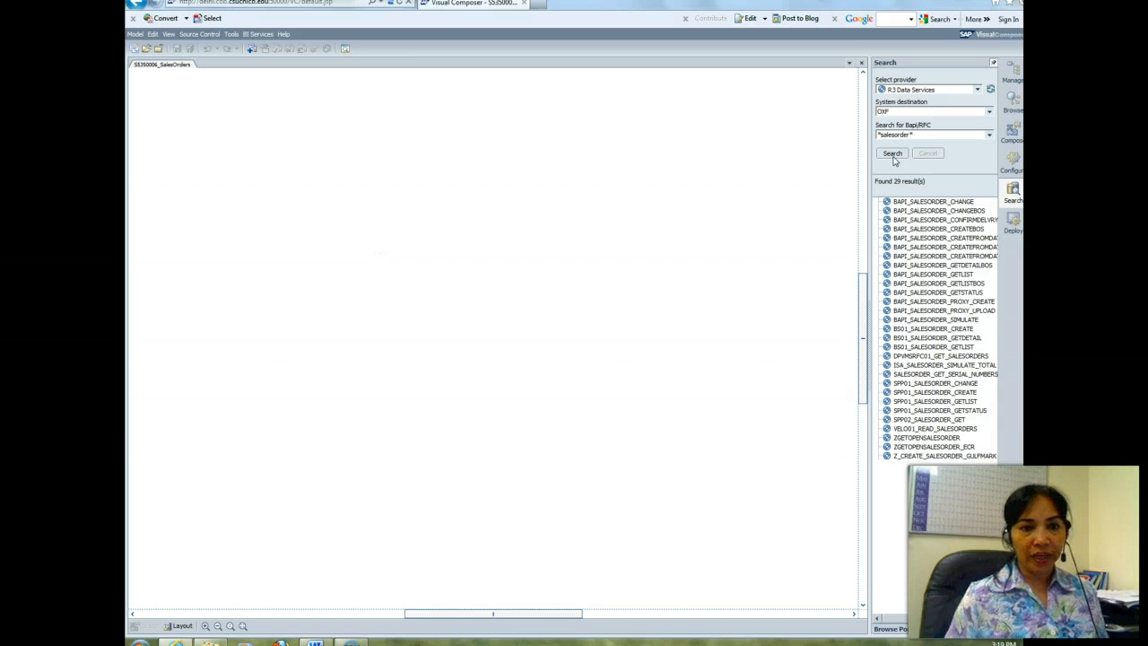
Step: Add the BAPI_SALESORDER_GETLIST service from the search results to the blank model canvas
{"action": "left_click", "coordinate": [955, 403]}
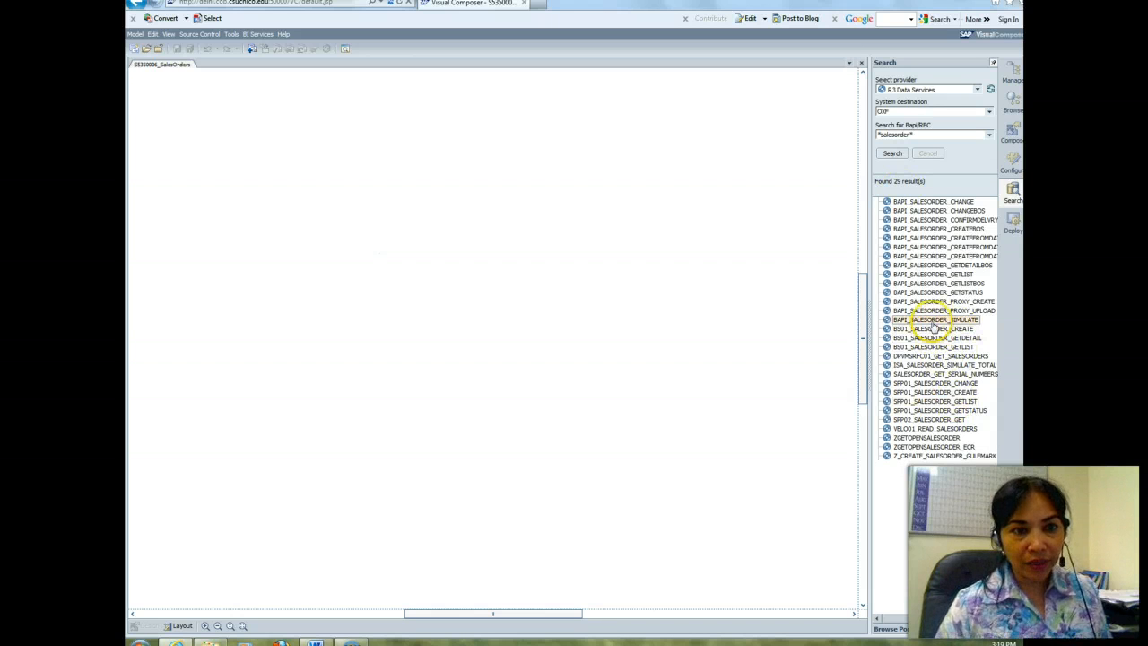
{"action": "left_click", "coordinate": [938, 275]}
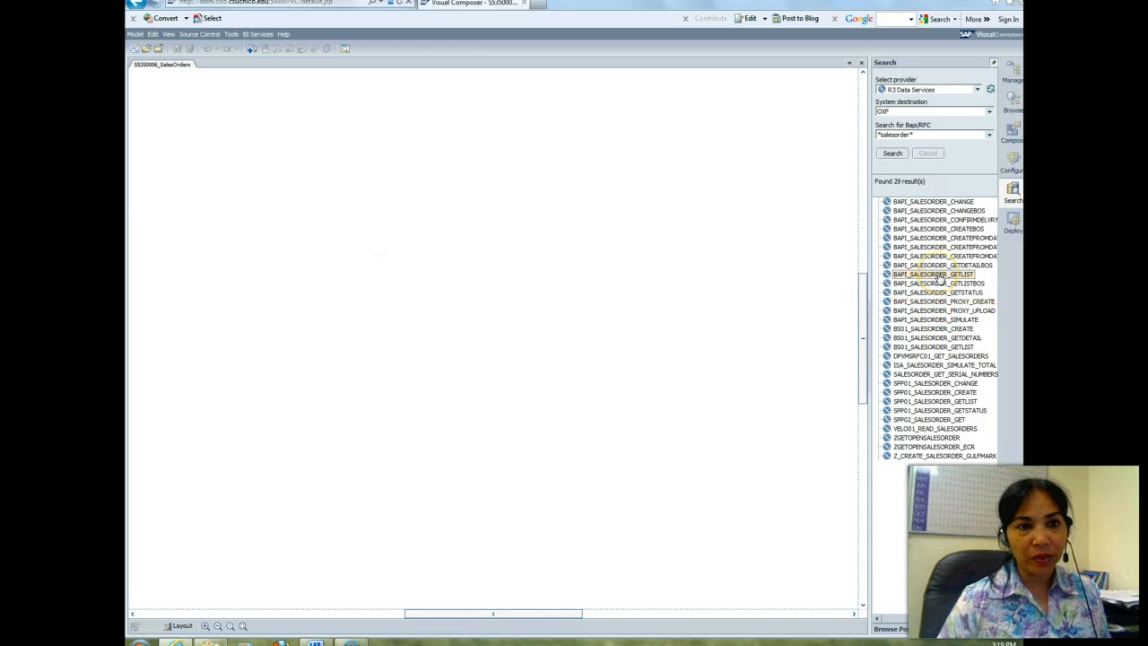
{"action": "left_click_drag", "start_coordinate": [938, 278], "coordinate": [503, 264]}
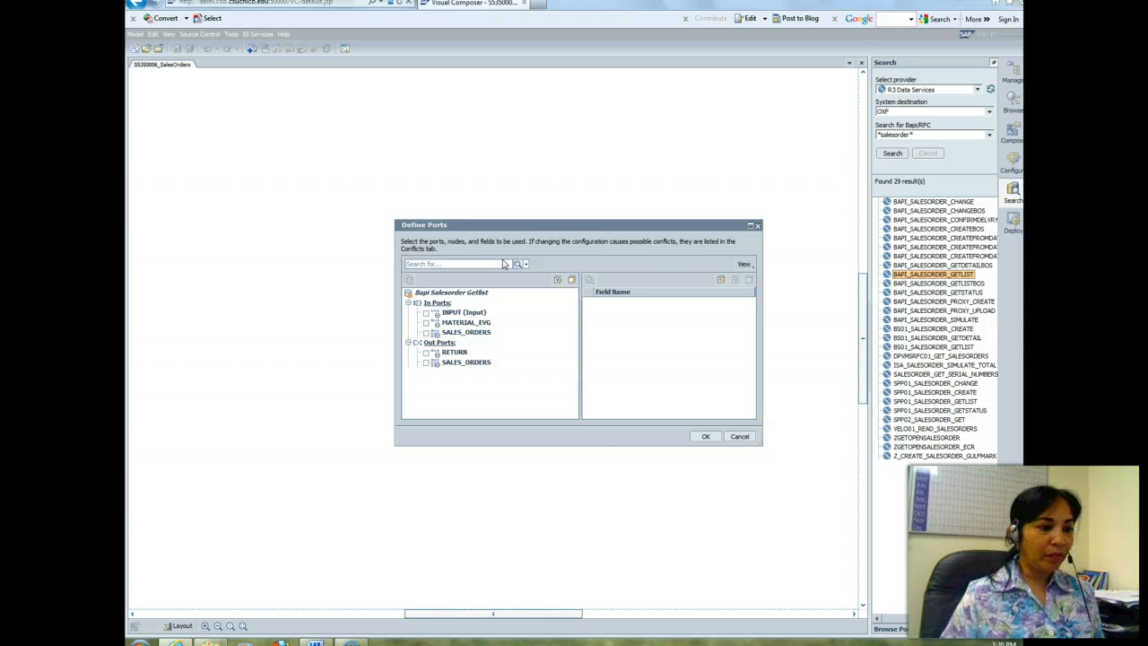
Step: Read the Word instructions on which INPUT In Port fields to select, and return to Visual Composer
{"action": "left_click", "coordinate": [315, 642]}
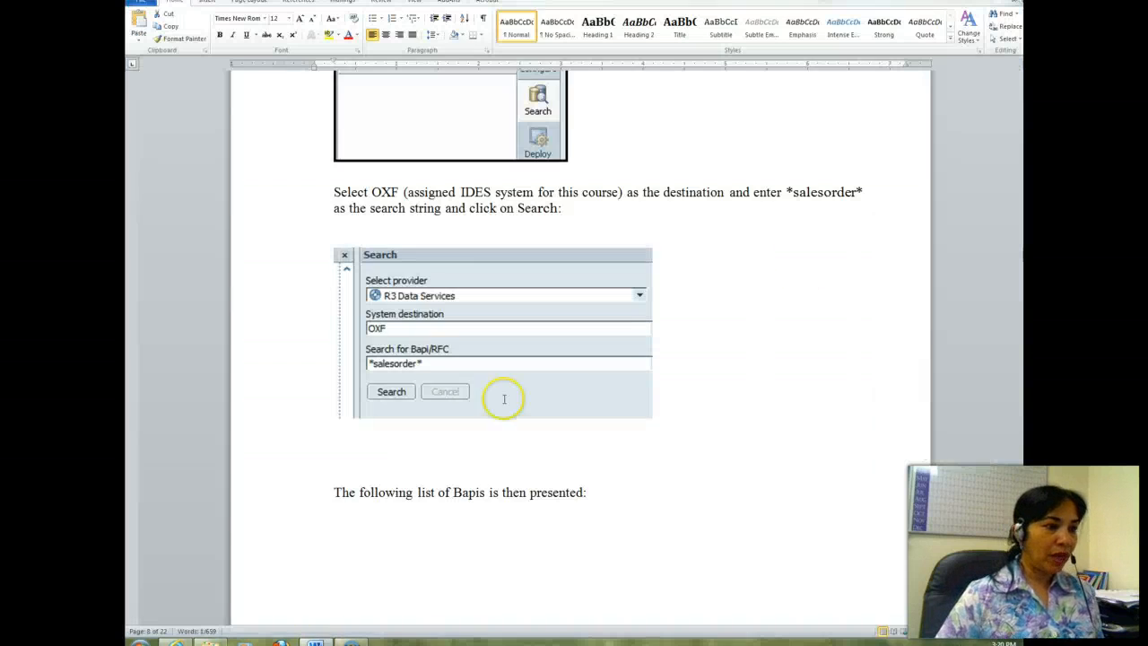
{"action": "left_click_drag", "start_coordinate": [1022, 250], "coordinate": [1022, 294]}
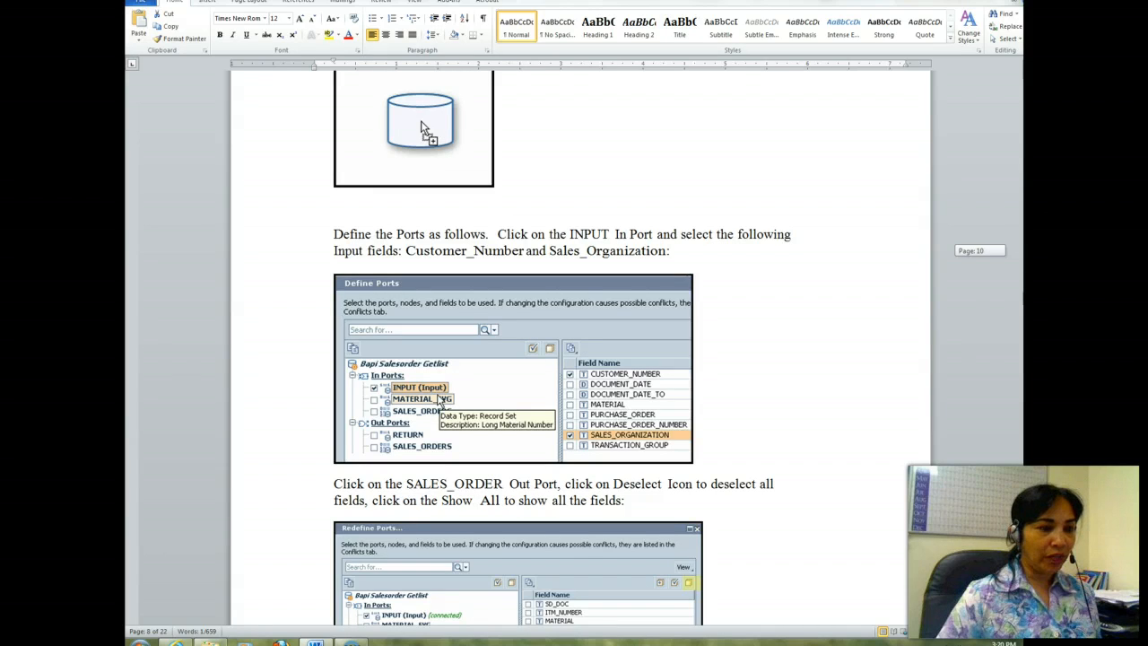
{"action": "left_click_drag", "start_coordinate": [1016, 252], "coordinate": [1016, 256]}
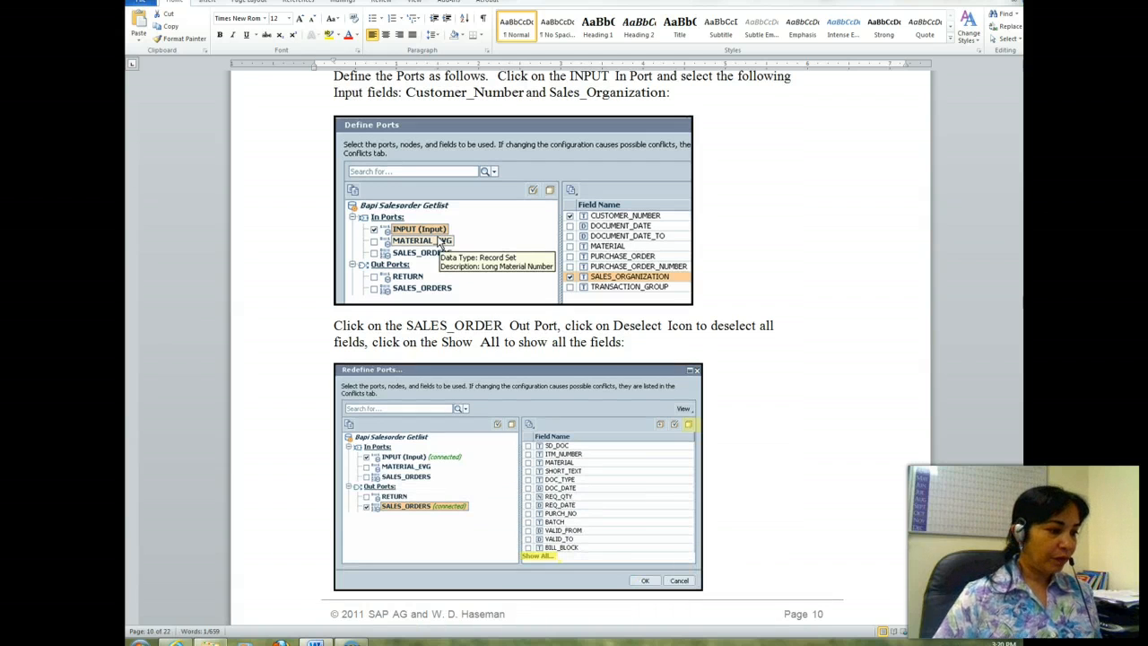
{"action": "left_click", "coordinate": [177, 640]}
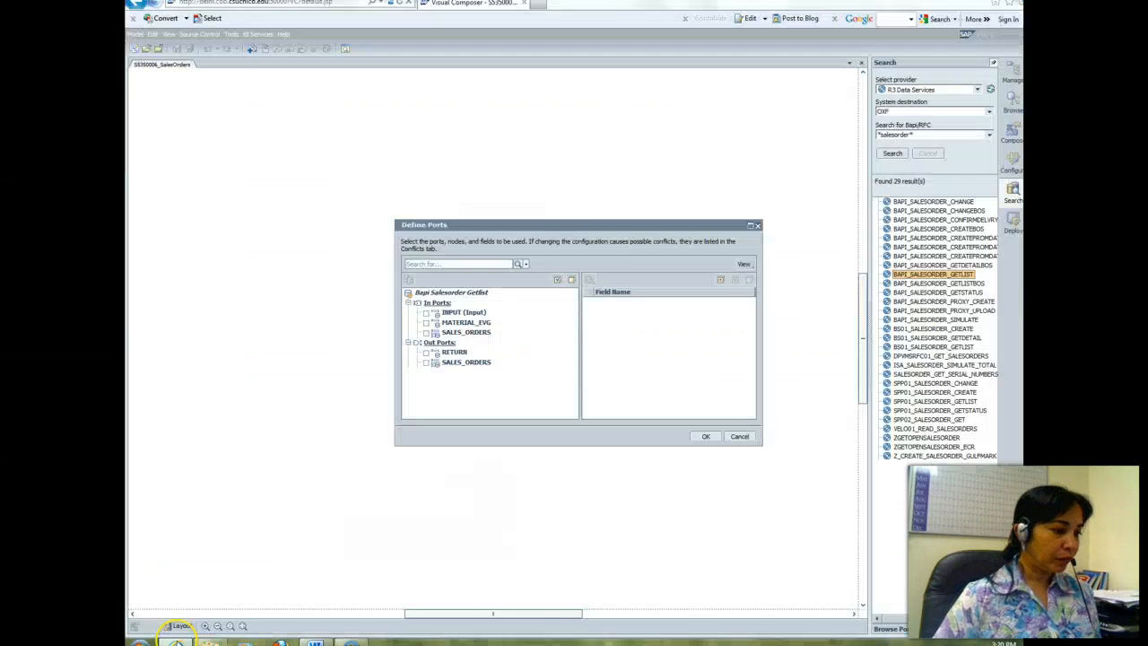
Step: Enable the INPUT In Port of Bapi Salesorder Getlist with only the CUSTOMER_NUMBER and SALES_ORGANIZATION fields selected
{"action": "left_click", "coordinate": [426, 312]}
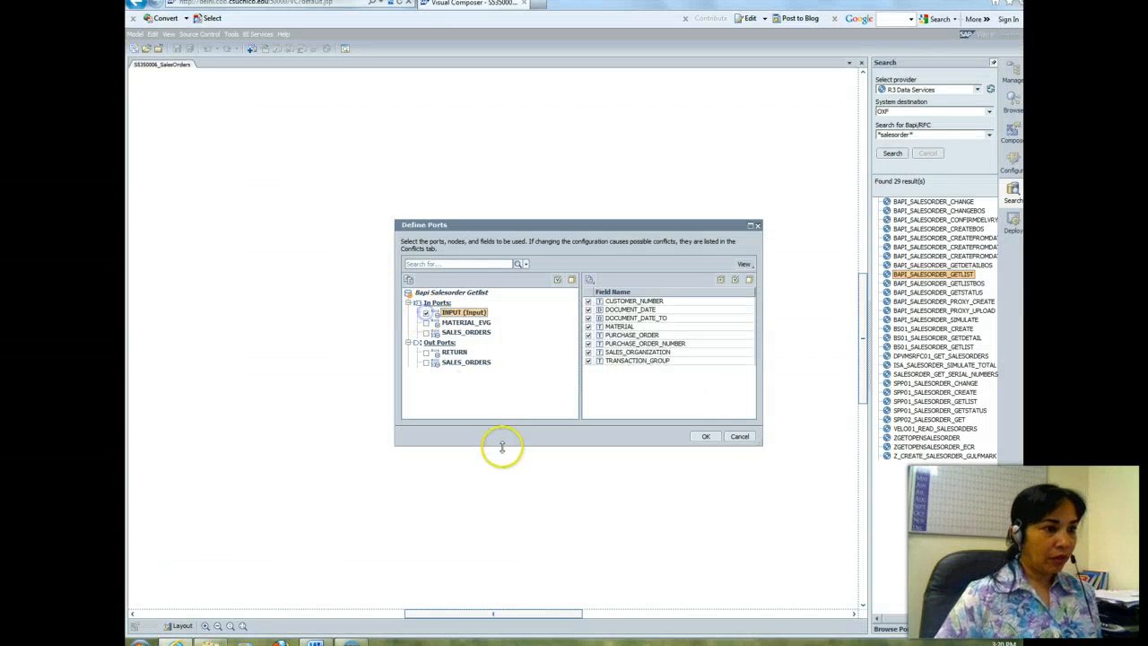
{"action": "left_click", "coordinate": [582, 310]}
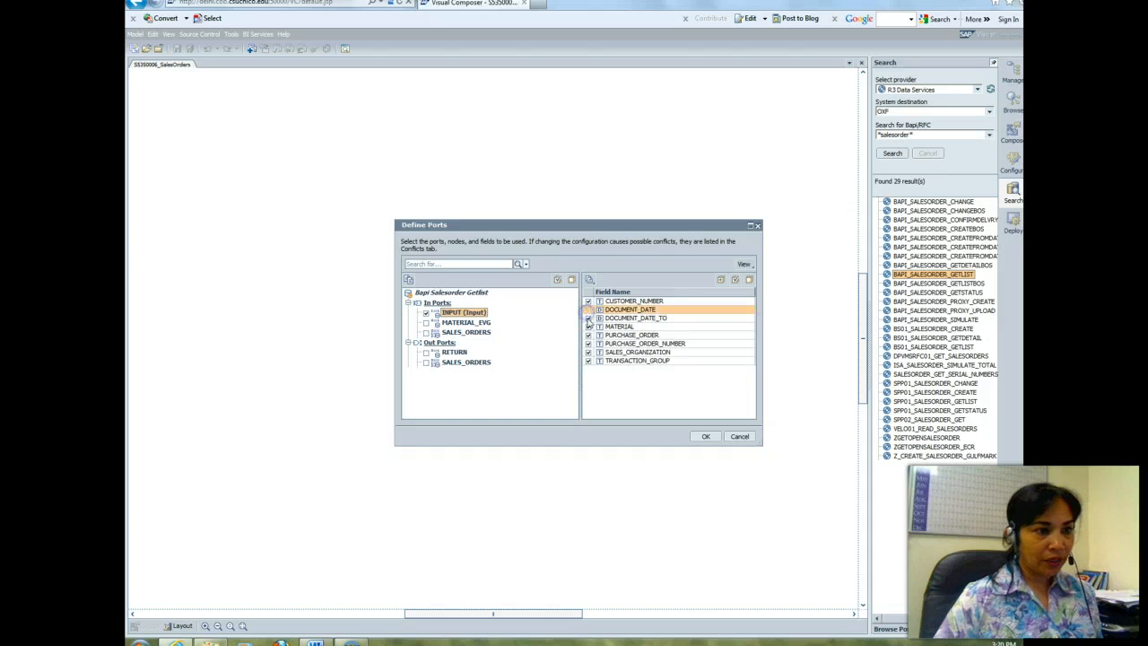
{"action": "left_click", "coordinate": [589, 317]}
{"action": "left_click", "coordinate": [588, 326]}
{"action": "left_click", "coordinate": [588, 334]}
{"action": "left_click", "coordinate": [588, 343]}
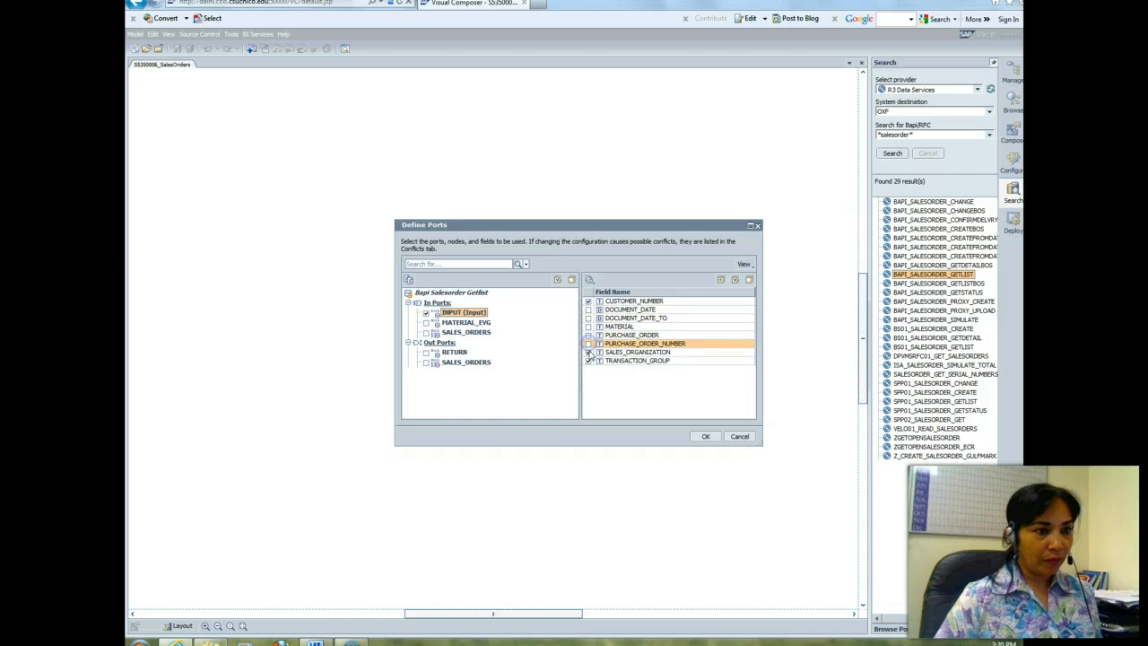
{"action": "left_click", "coordinate": [588, 353]}
{"action": "left_click", "coordinate": [588, 360]}
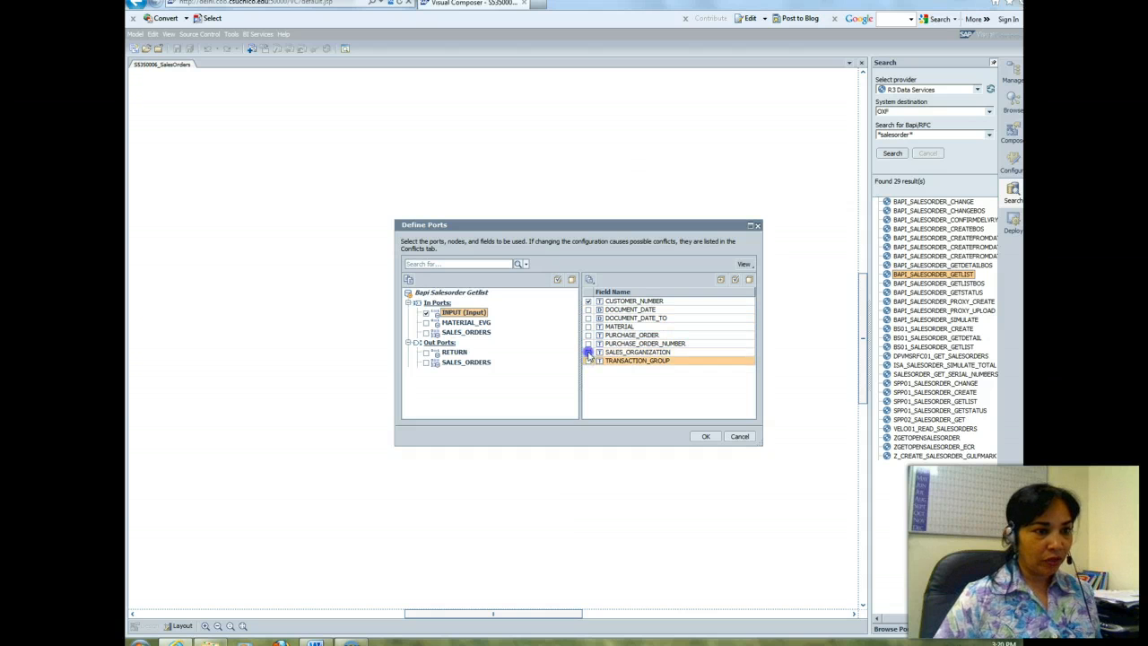
{"action": "left_click", "coordinate": [588, 353]}
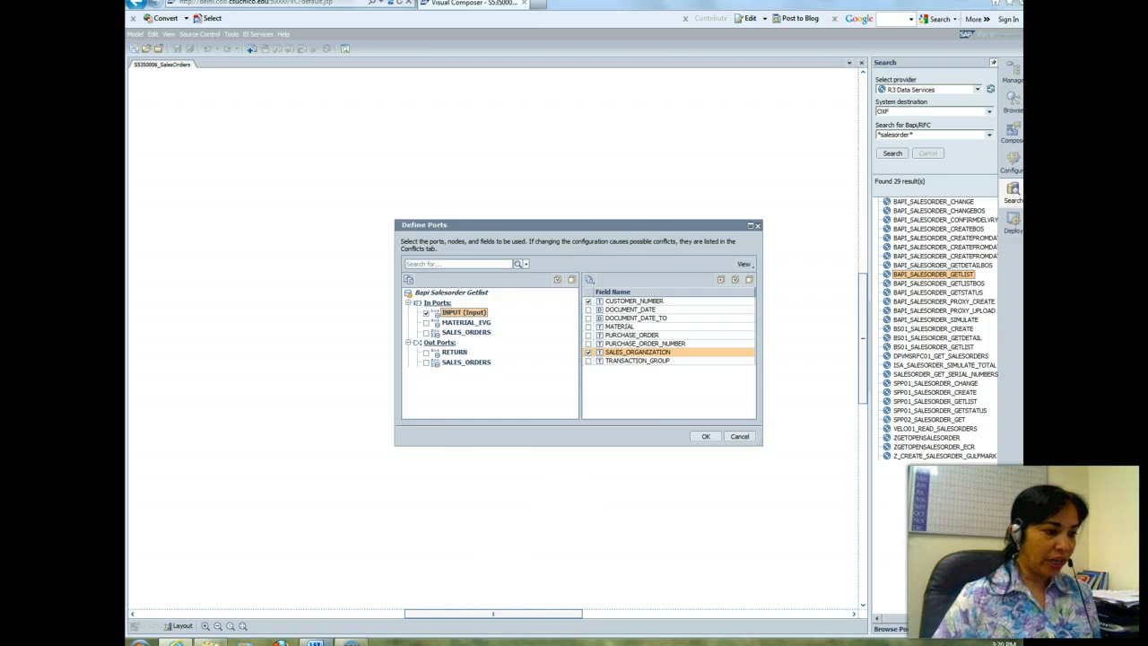
Step: Check the SALES_ORDERS Out Port fields required in the Word instructions and confirm the port definition in Visual Composer
{"action": "left_click", "coordinate": [315, 642]}
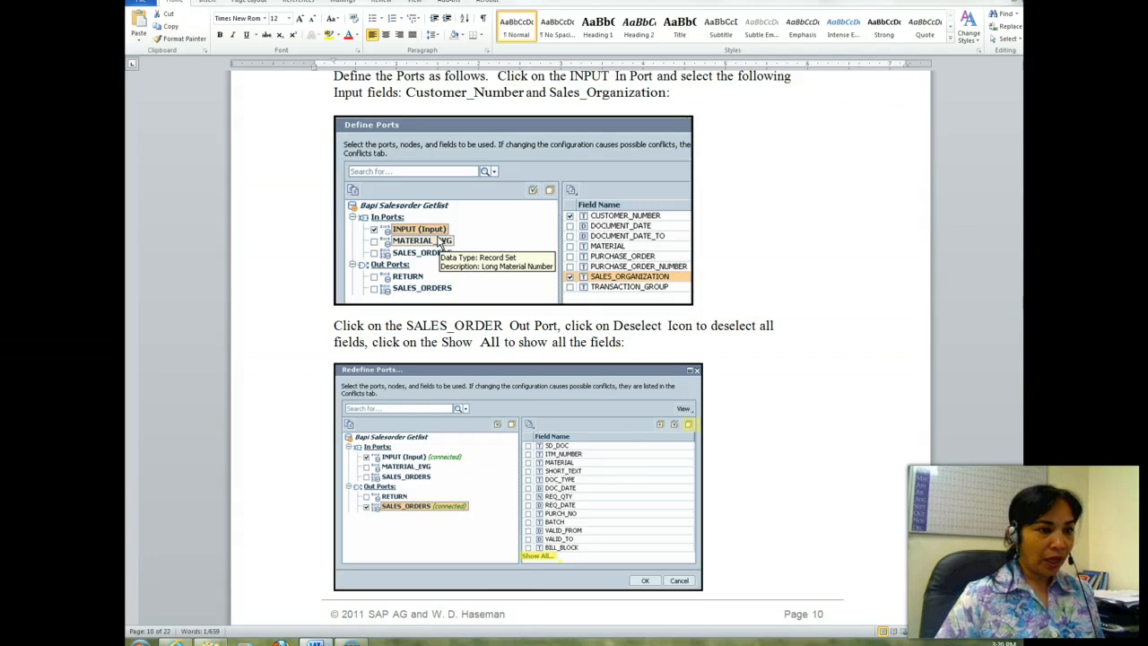
{"action": "left_click_drag", "start_coordinate": [1021, 305], "coordinate": [1021, 320]}
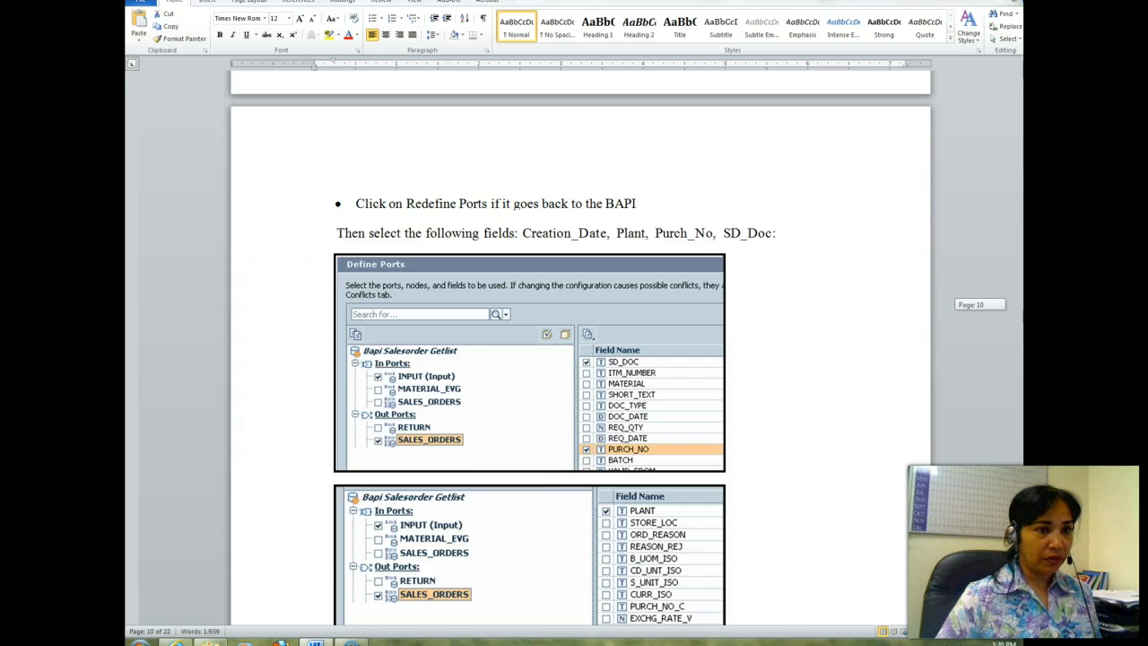
{"action": "scroll", "coordinate": [580, 341], "scroll_direction": "down", "scroll_amount": 5}
{"action": "scroll", "coordinate": [529, 340], "scroll_direction": "up", "scroll_amount": 2}
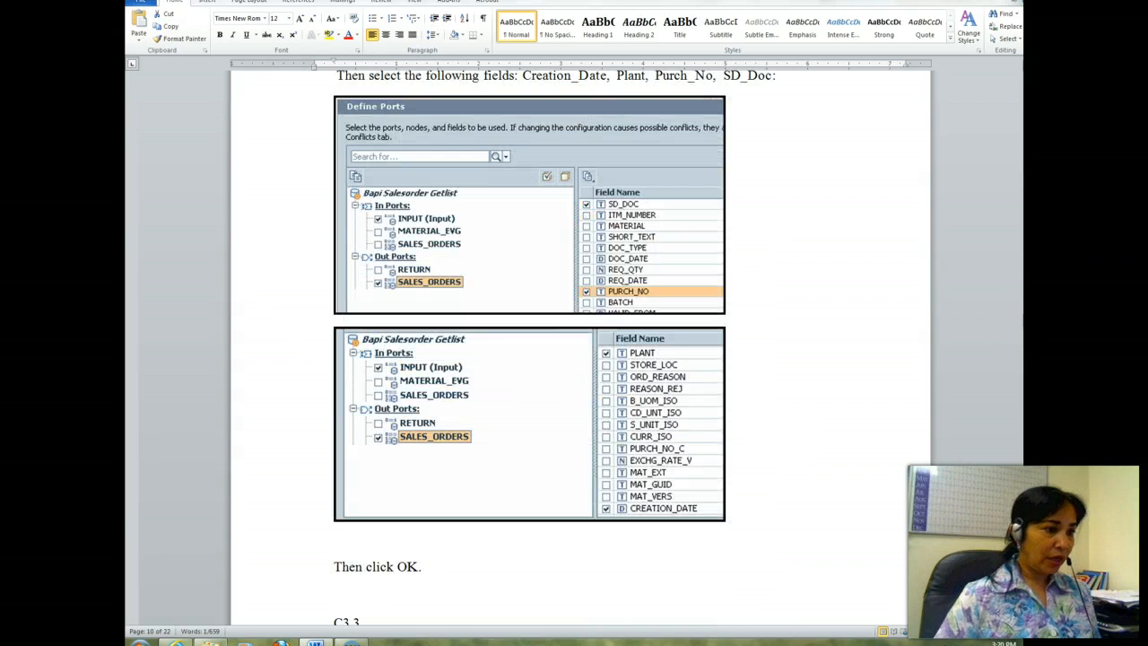
{"action": "left_click", "coordinate": [177, 641]}
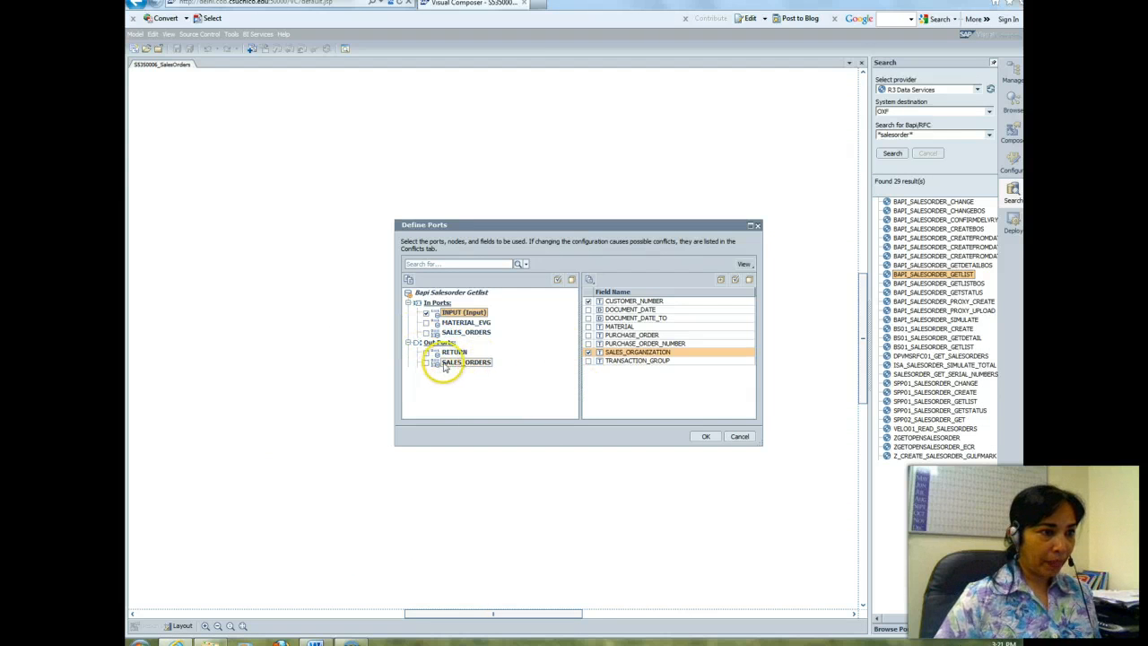
{"action": "left_click", "coordinate": [705, 436]}
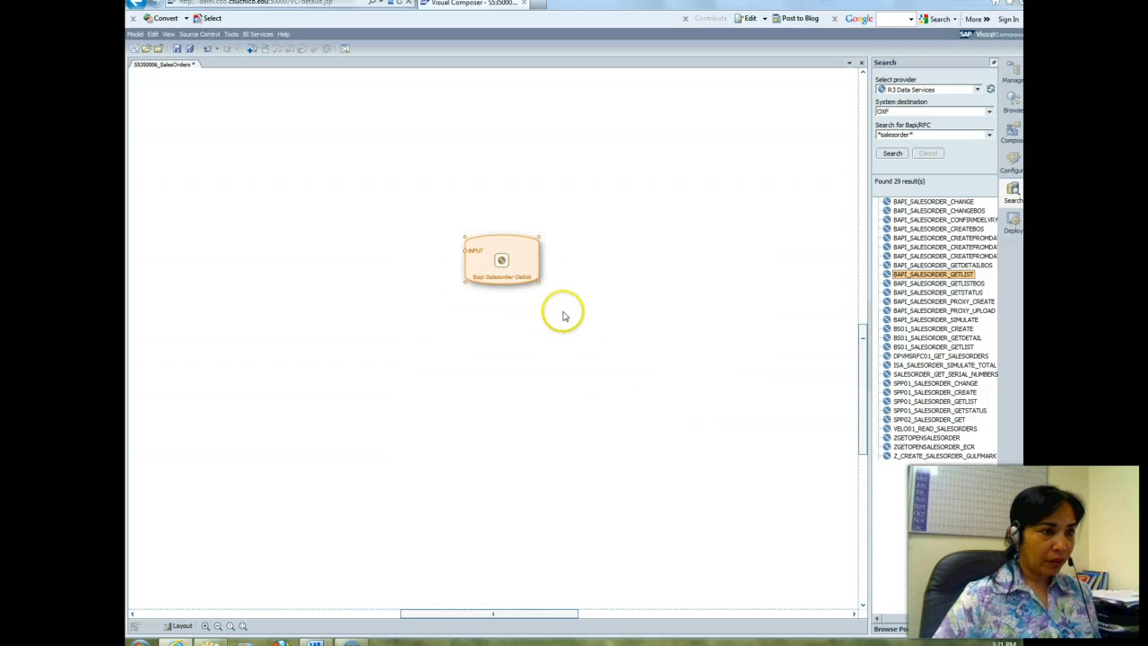
{"action": "left_click", "coordinate": [539, 238]}
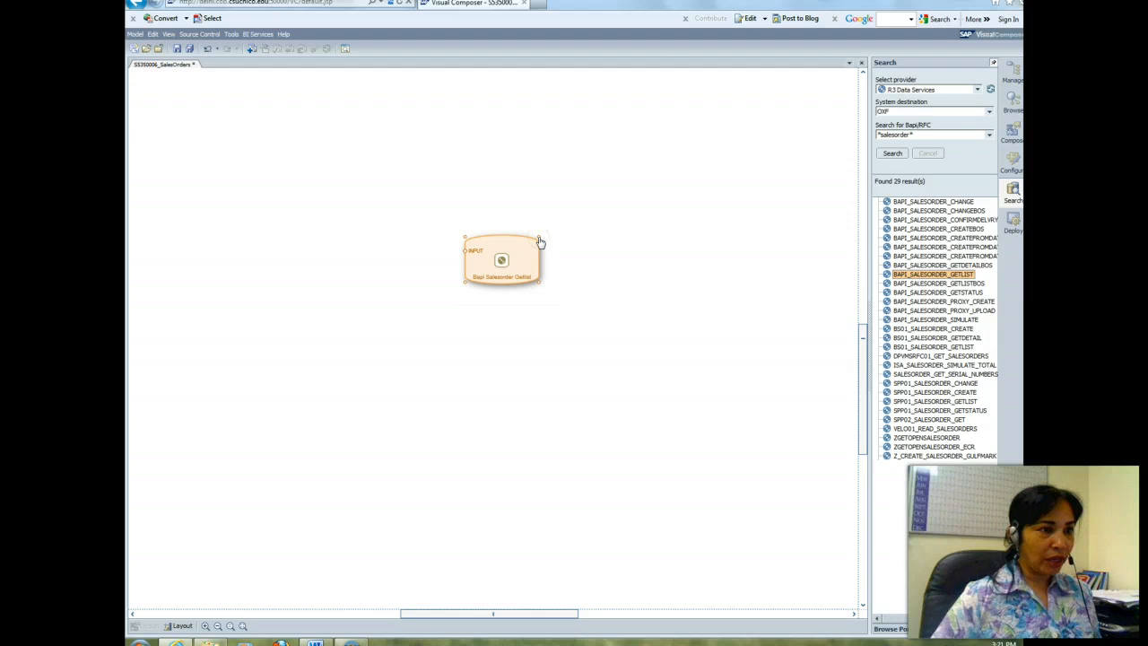
{"action": "right_click", "coordinate": [534, 246]}
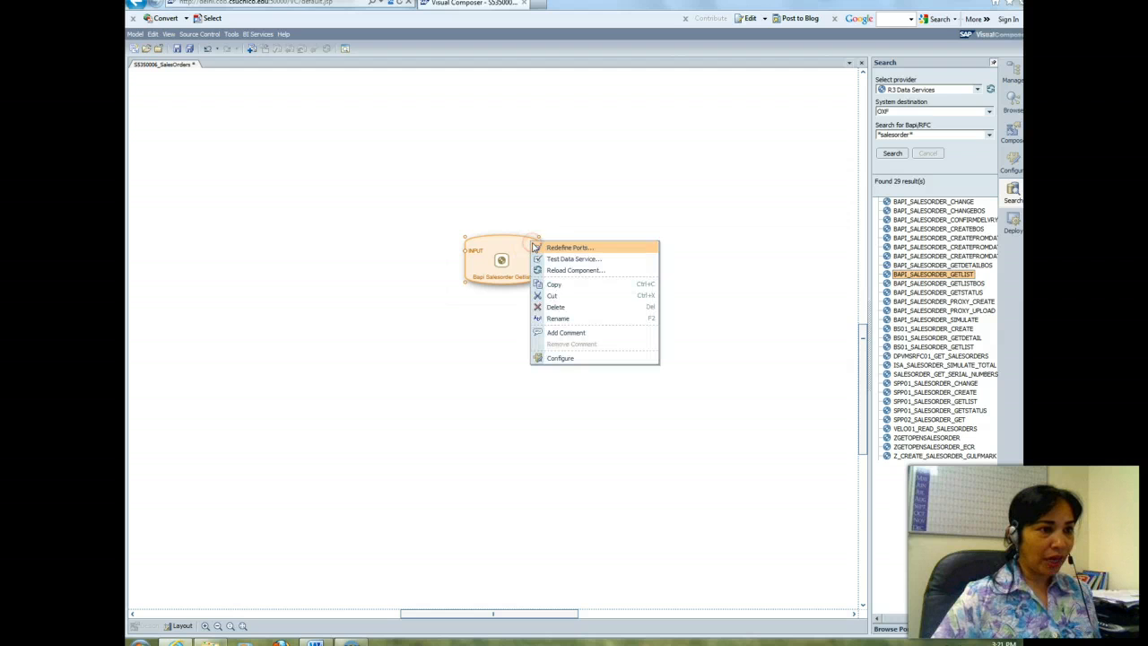
{"action": "left_click", "coordinate": [554, 248]}
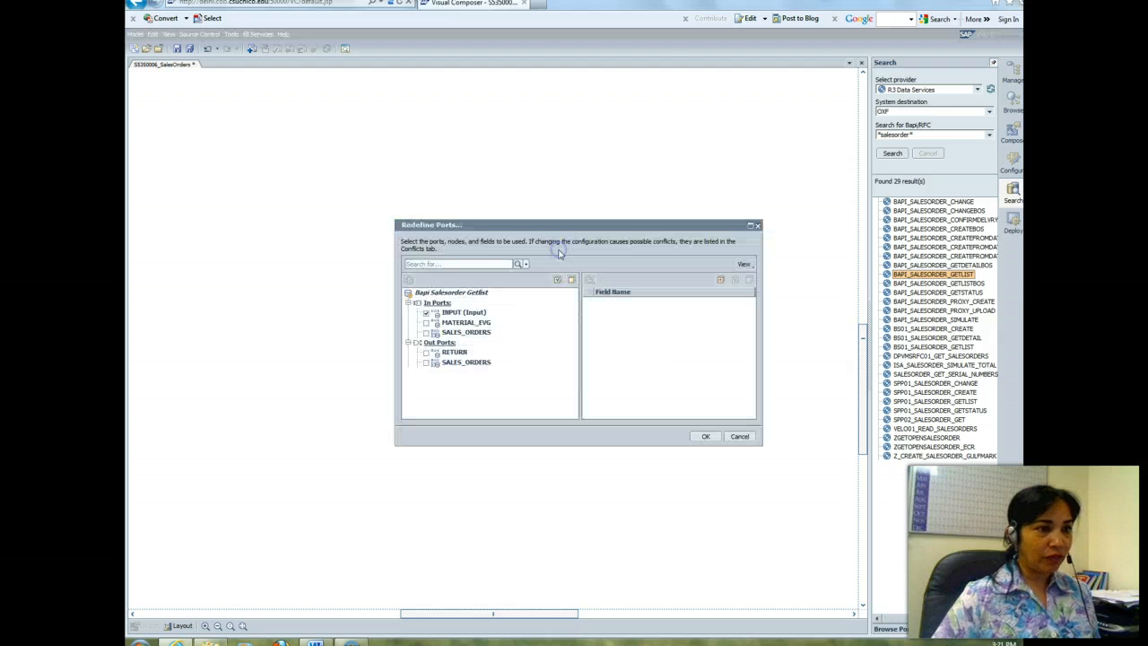
{"action": "left_click", "coordinate": [427, 356]}
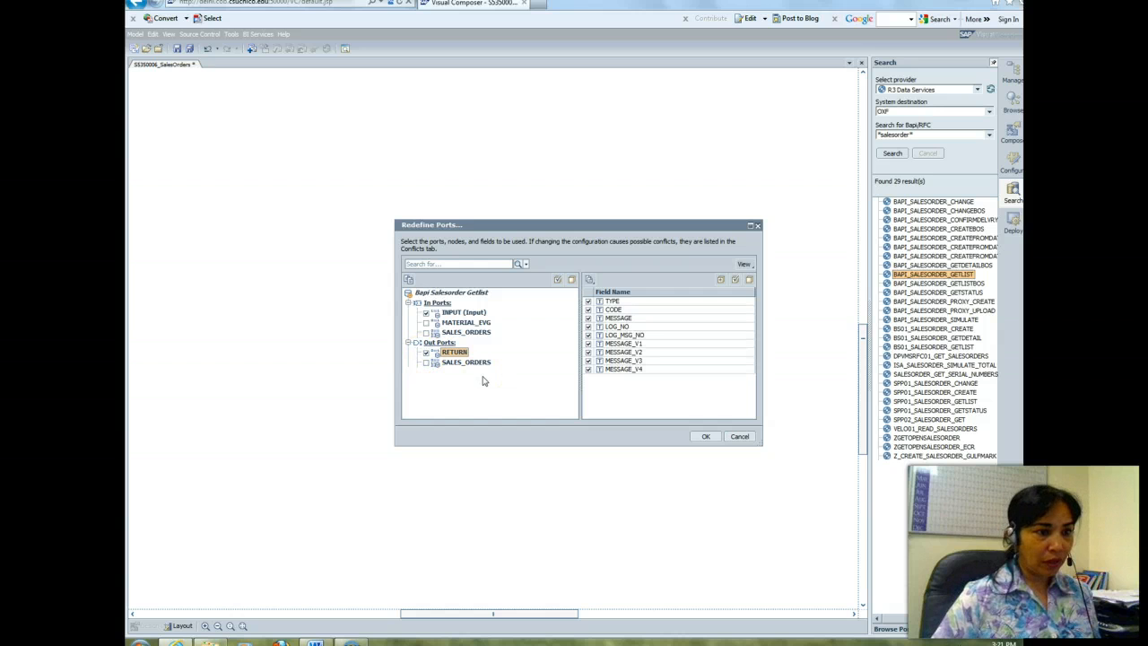
{"action": "left_click", "coordinate": [426, 362]}
{"action": "left_click", "coordinate": [597, 412]}
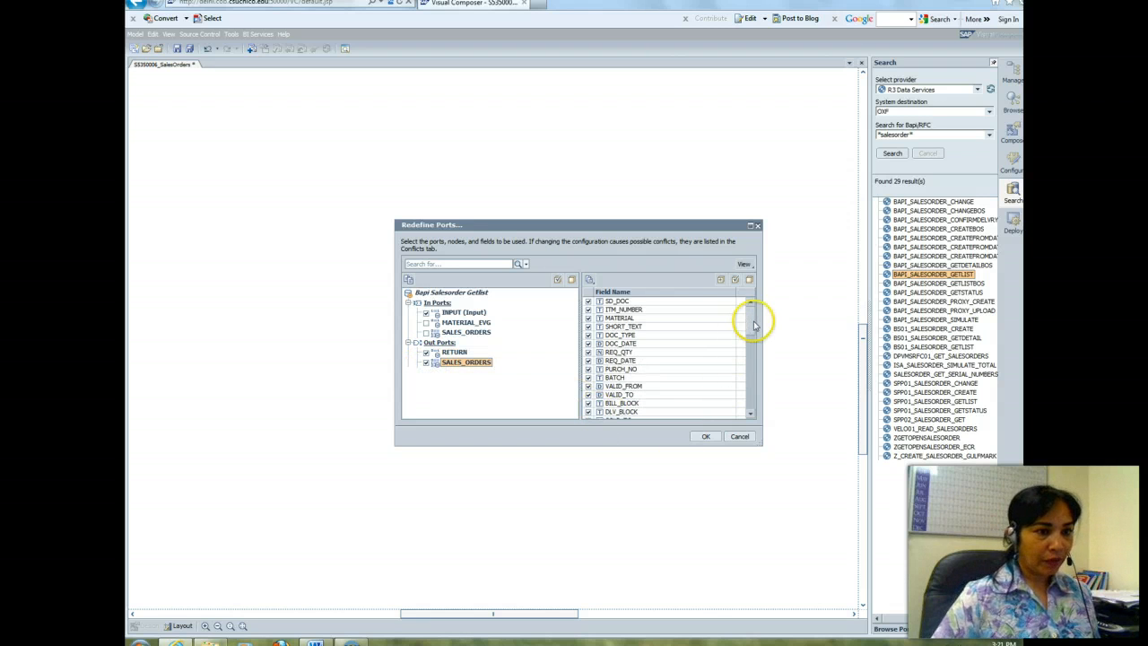
{"action": "left_click_drag", "start_coordinate": [751, 318], "coordinate": [756, 368]}
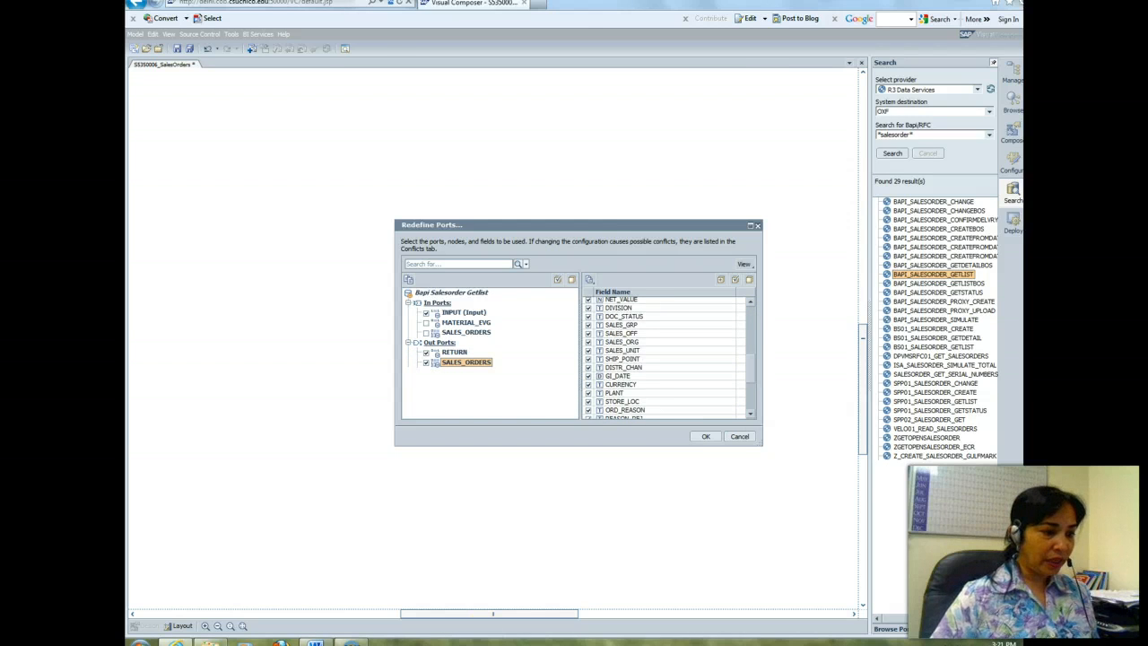
{"action": "left_click", "coordinate": [315, 642]}
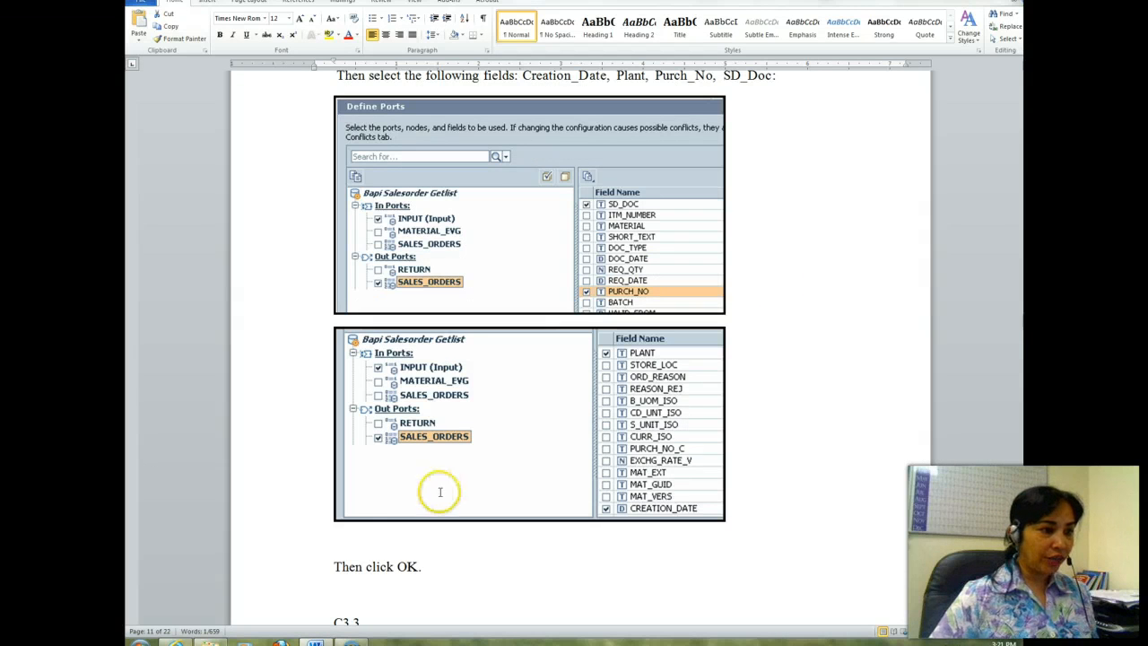
{"action": "left_click", "coordinate": [232, 581]}
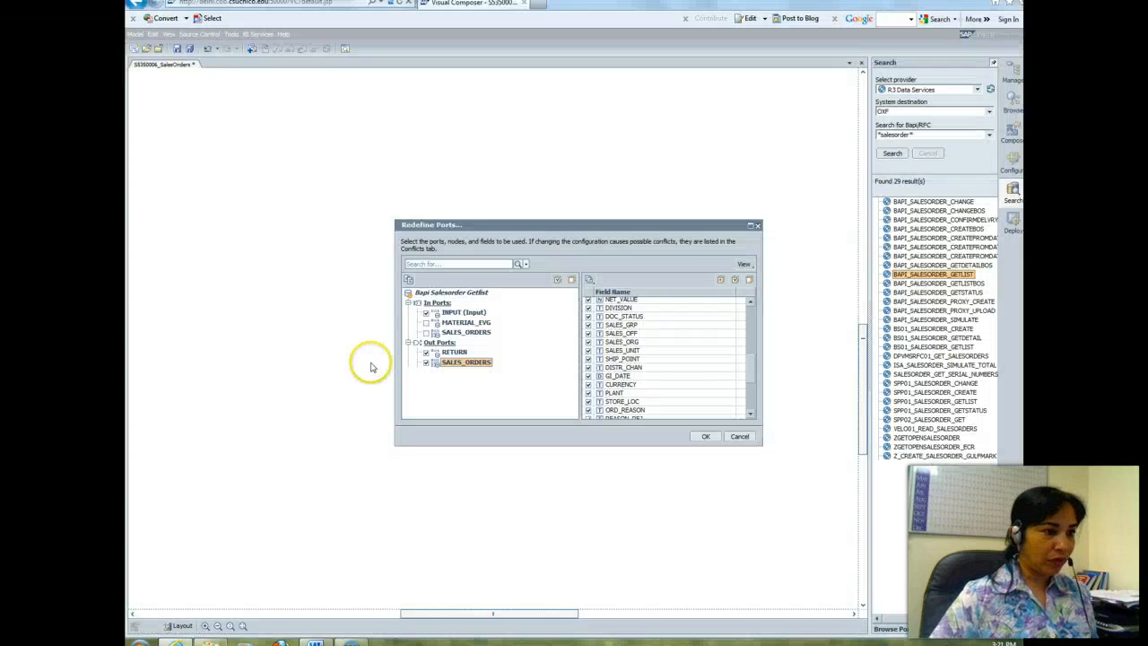
{"action": "left_click", "coordinate": [426, 352]}
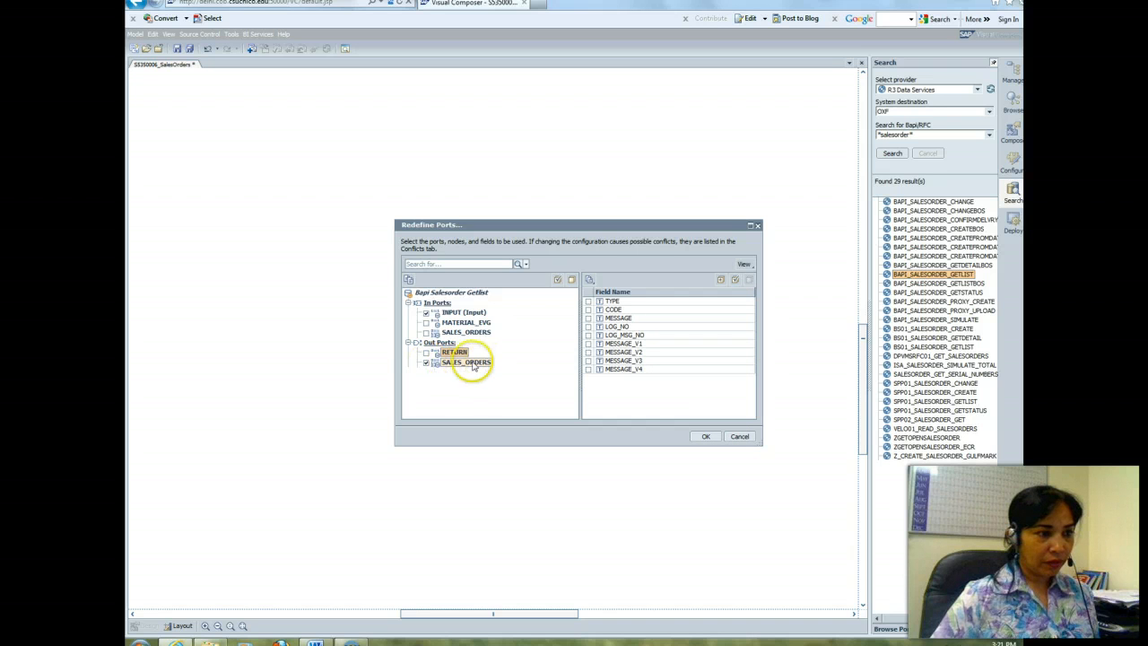
{"action": "left_click", "coordinate": [408, 343]}
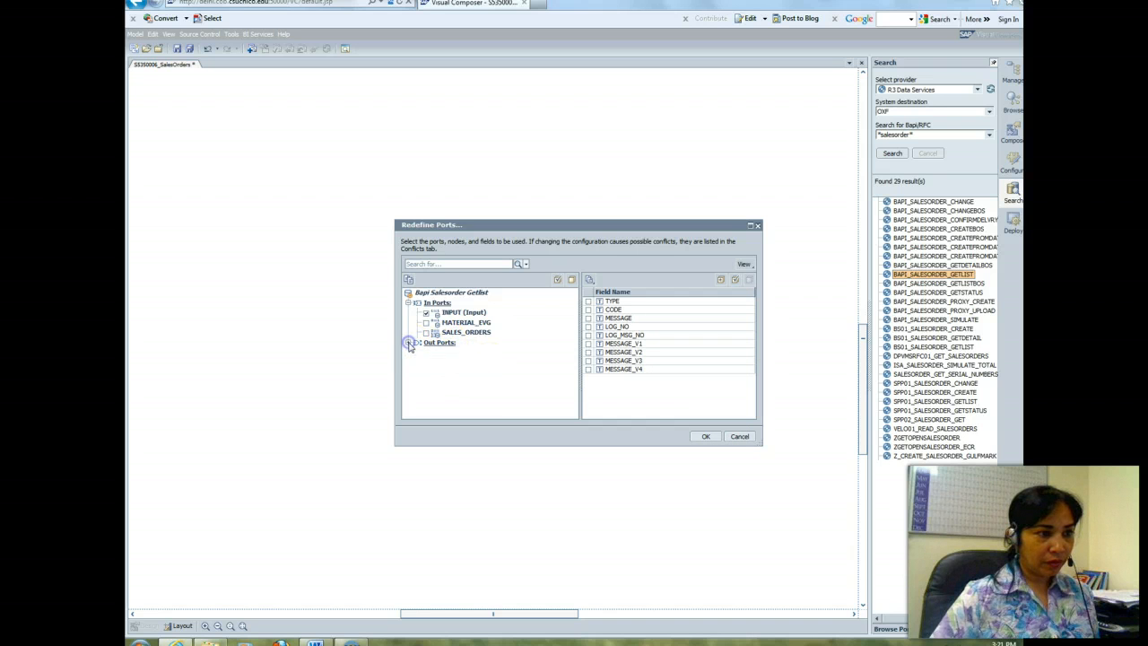
{"action": "left_click", "coordinate": [408, 342]}
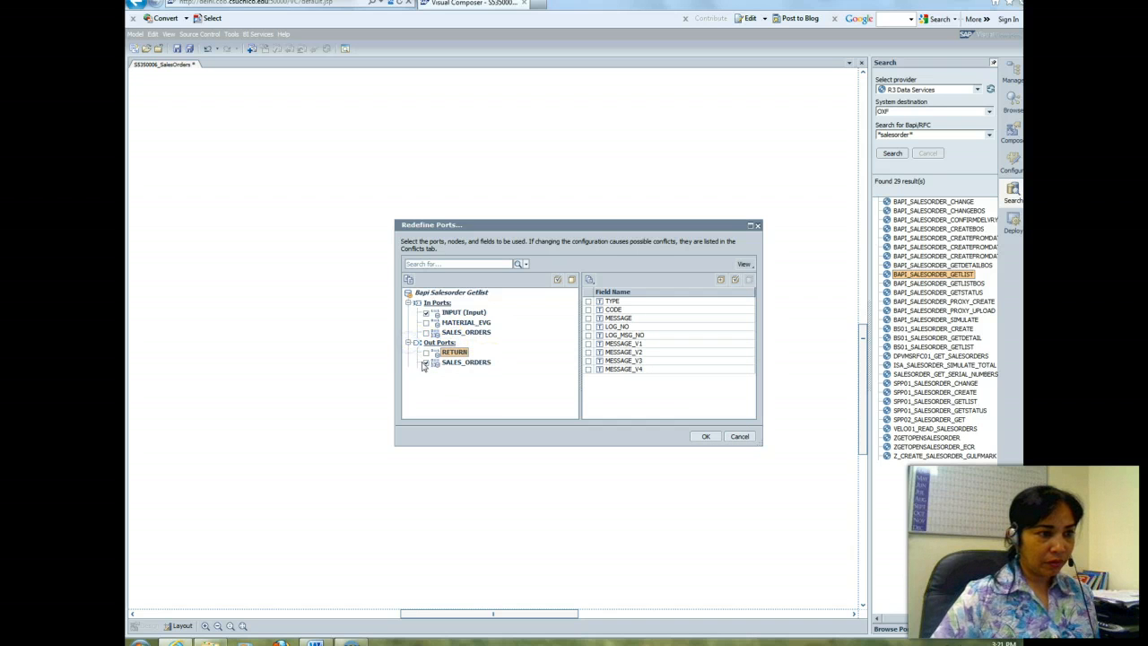
{"action": "left_click", "coordinate": [739, 436]}
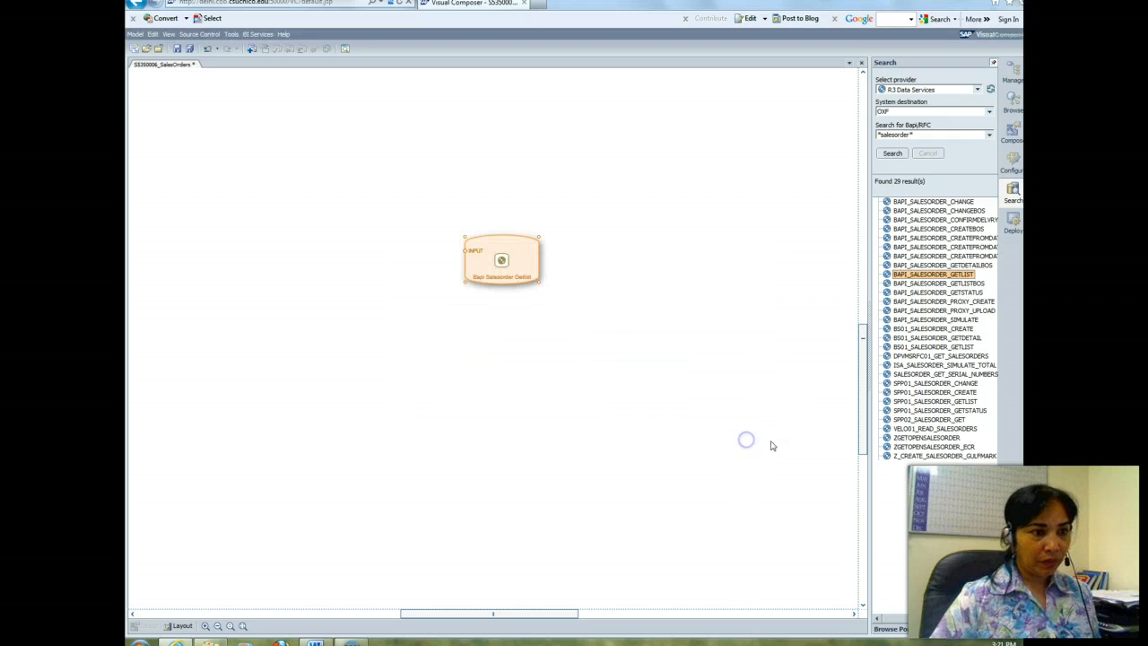
Step: Redefine the BAPI's ports by enabling the SALES_ORDERS Out Port, deselecting all its fields and showing the full field list
{"action": "left_click", "coordinate": [529, 247]}
{"action": "right_click", "coordinate": [529, 247]}
{"action": "left_click", "coordinate": [552, 249]}
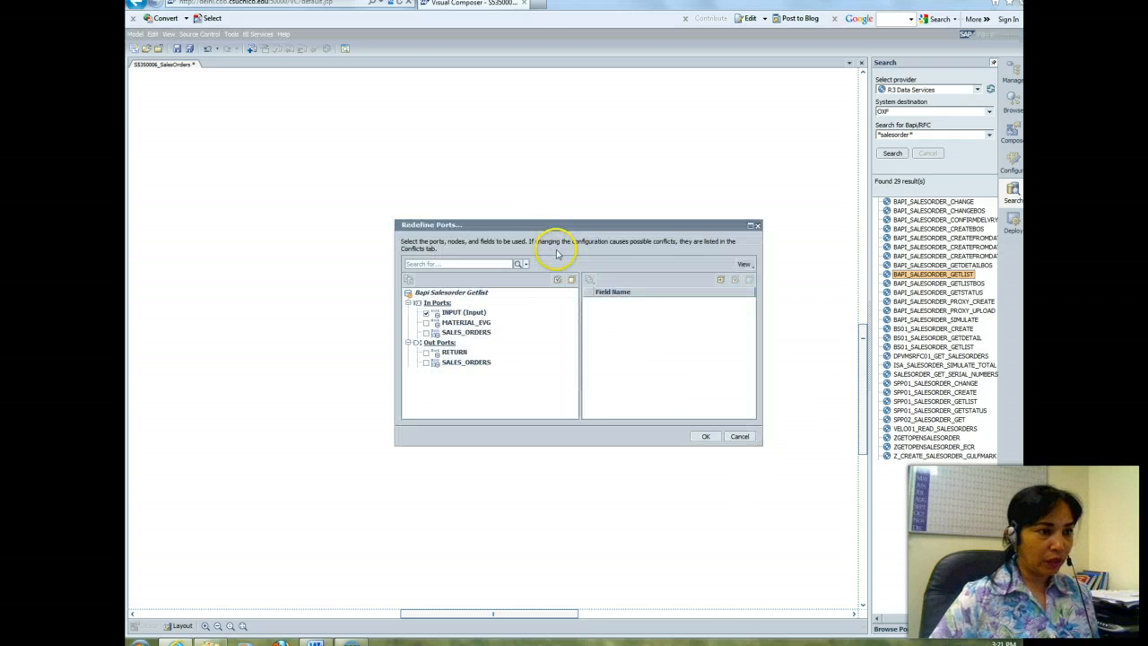
{"action": "left_click", "coordinate": [464, 347]}
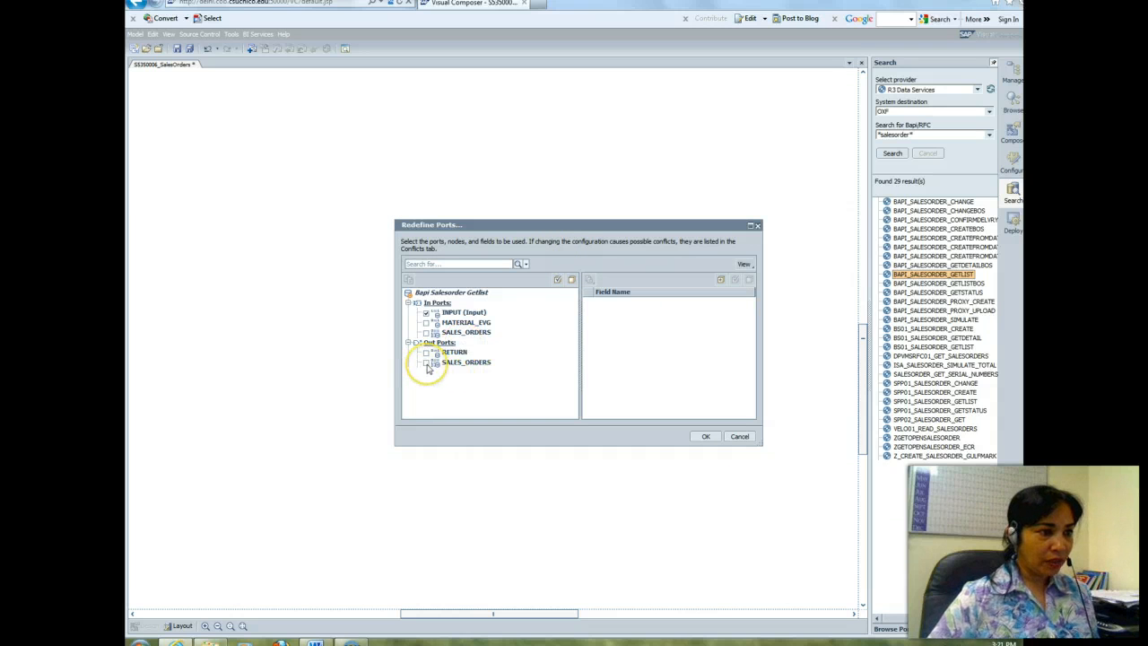
{"action": "left_click", "coordinate": [427, 363]}
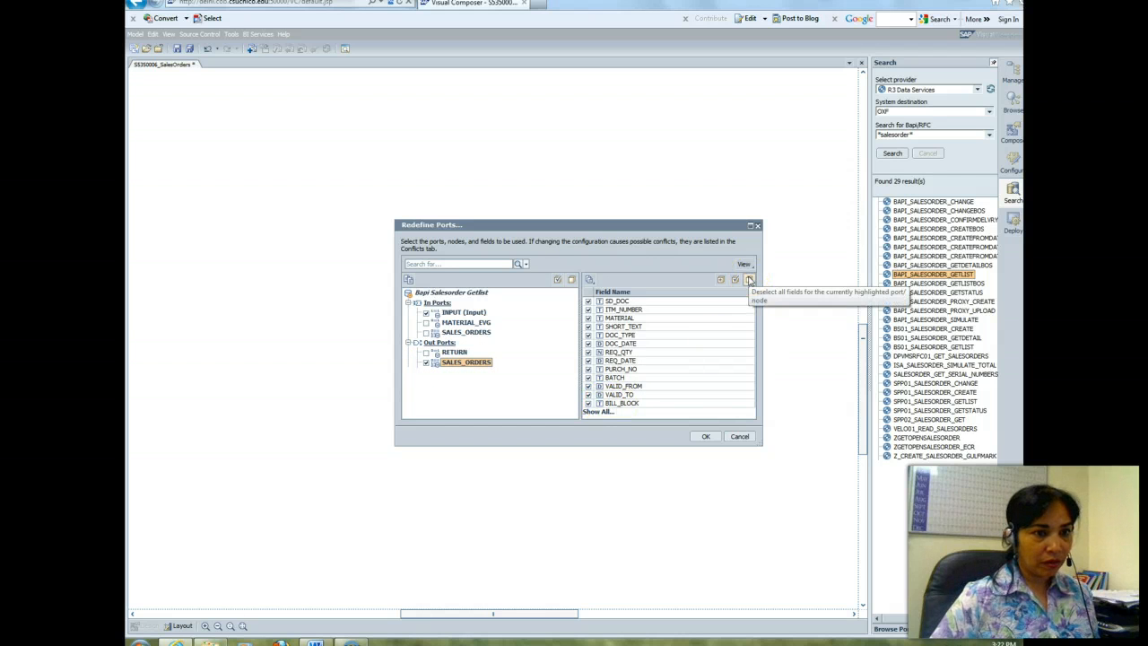
{"action": "left_click", "coordinate": [597, 411]}
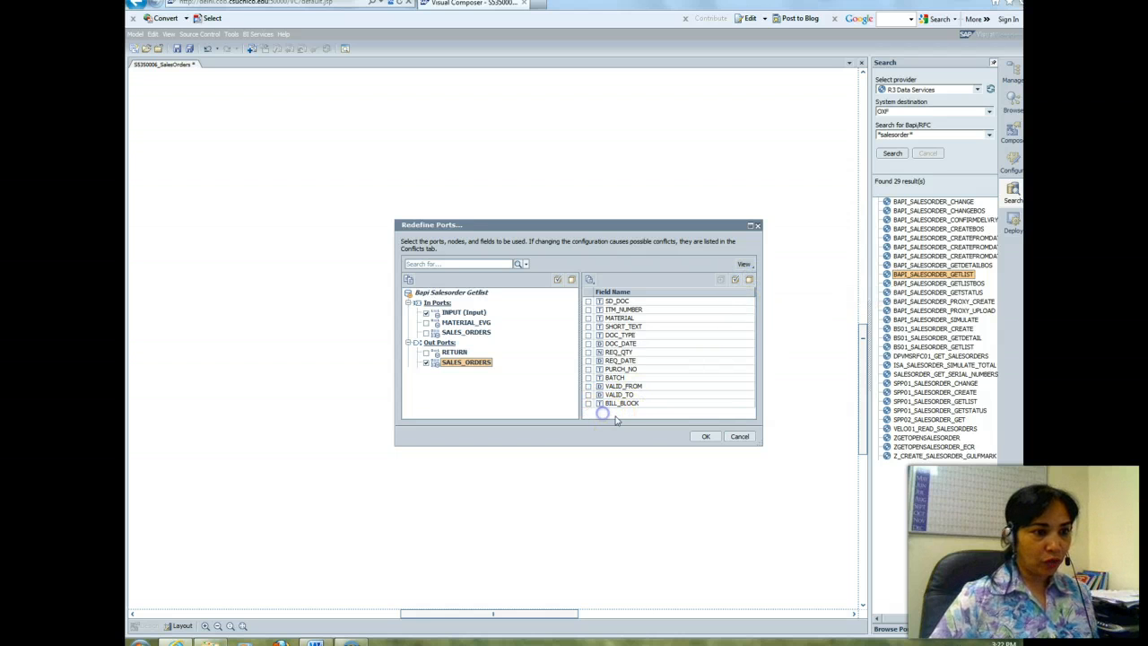
{"action": "left_click_drag", "start_coordinate": [750, 322], "coordinate": [751, 324]}
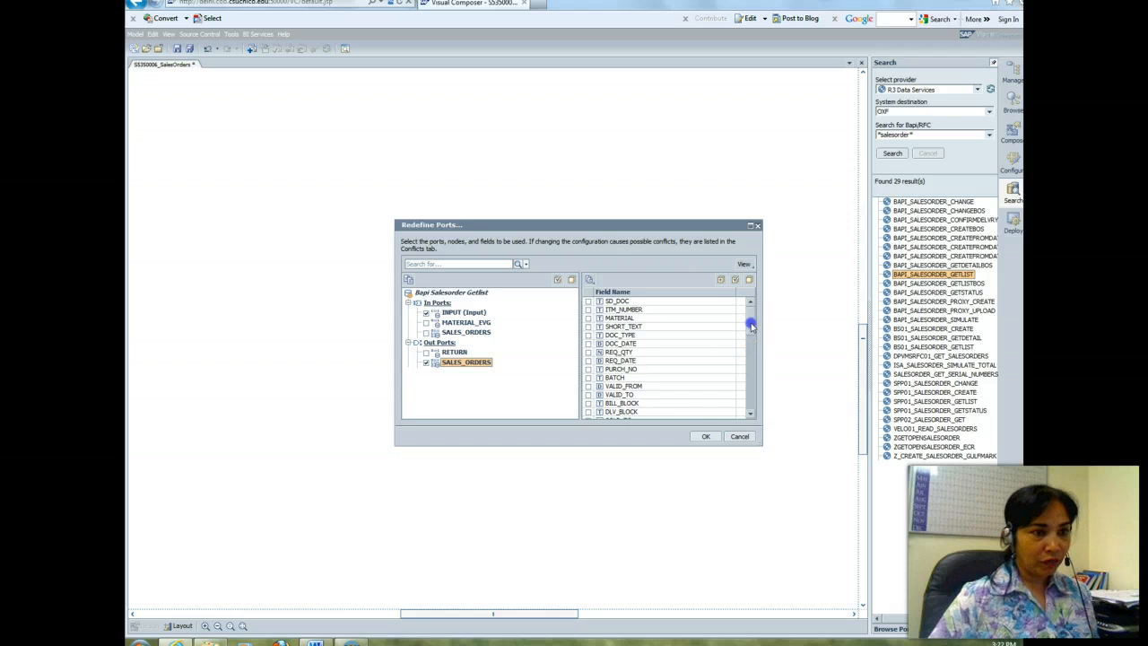
Step: Select the SD_DOC, PURCH_NO, CREATION_DATE and PLANT fields for the SALES_ORDERS Out Port and confirm the port definition
{"action": "left_click", "coordinate": [588, 301]}
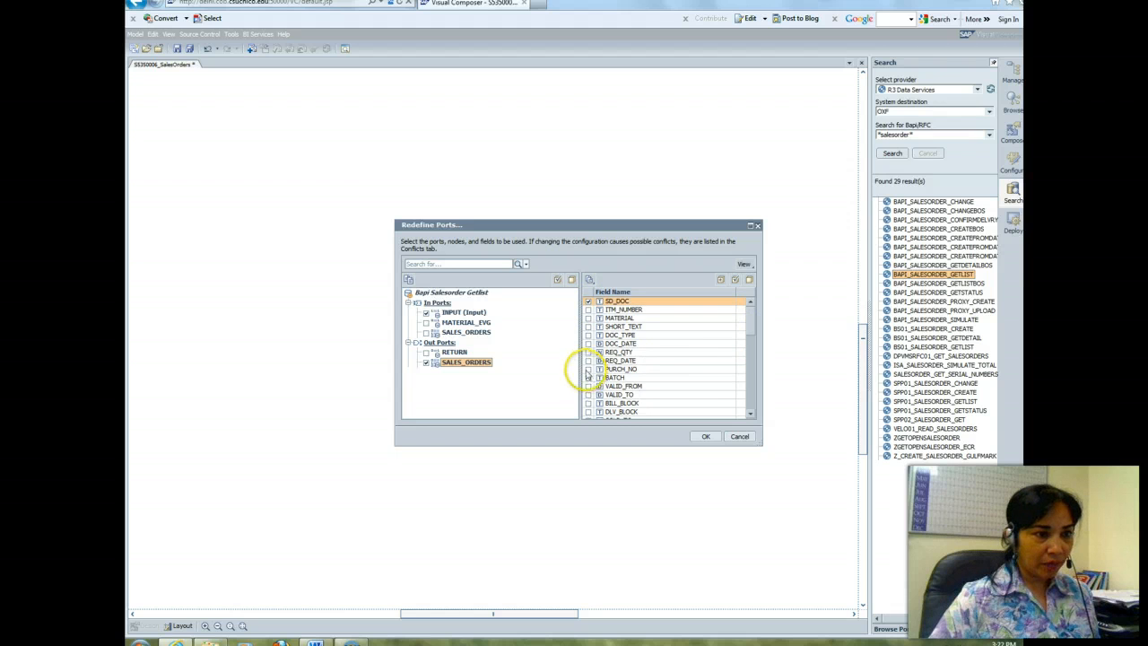
{"action": "left_click", "coordinate": [589, 368]}
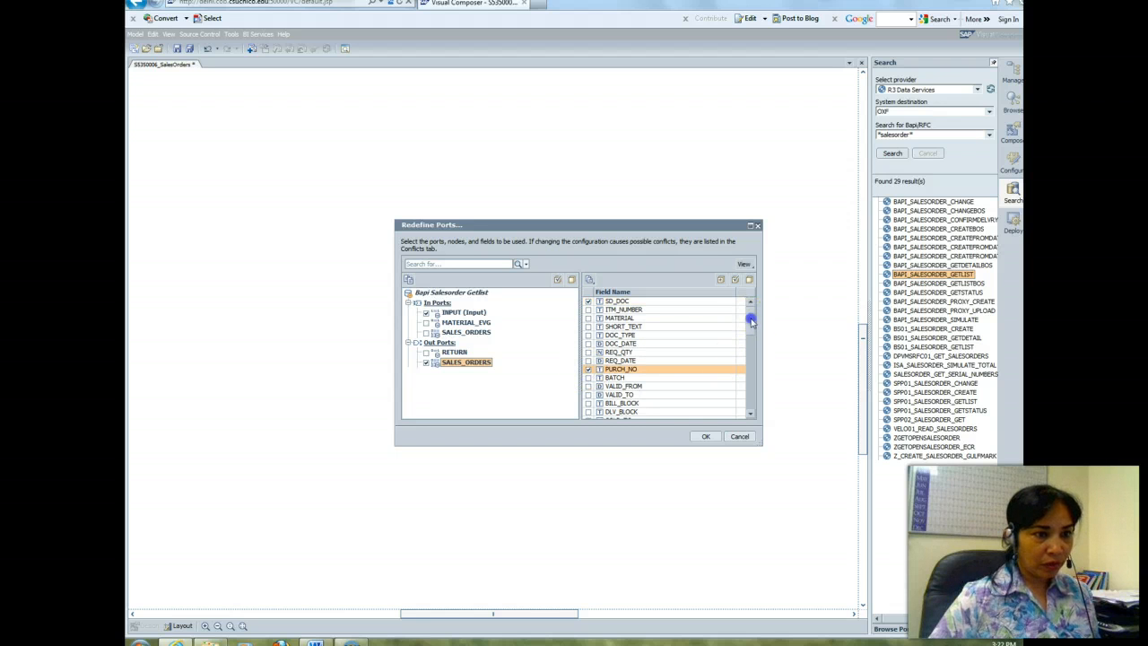
{"action": "left_click_drag", "start_coordinate": [751, 321], "coordinate": [754, 400]}
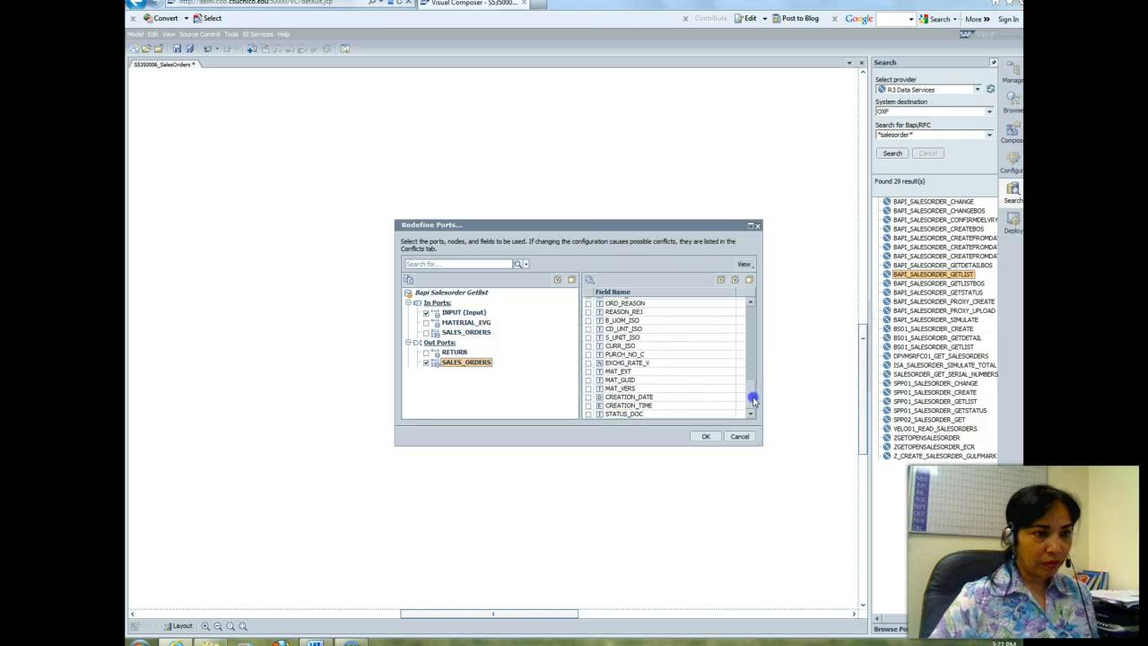
{"action": "left_click", "coordinate": [588, 397]}
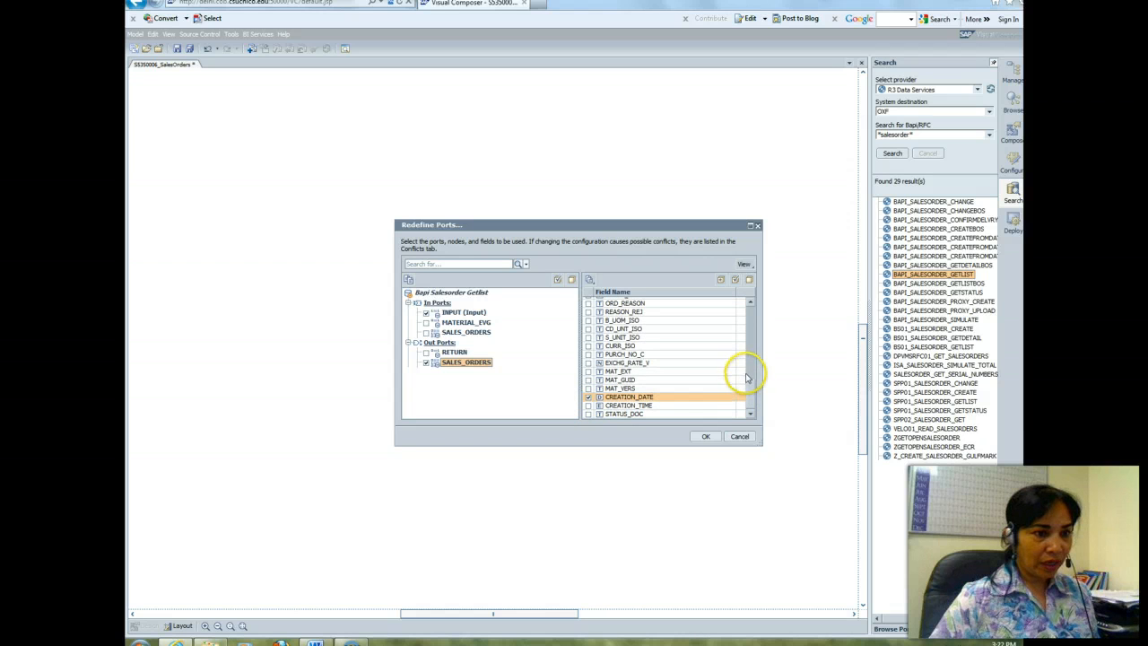
{"action": "left_click_drag", "start_coordinate": [747, 377], "coordinate": [747, 361]}
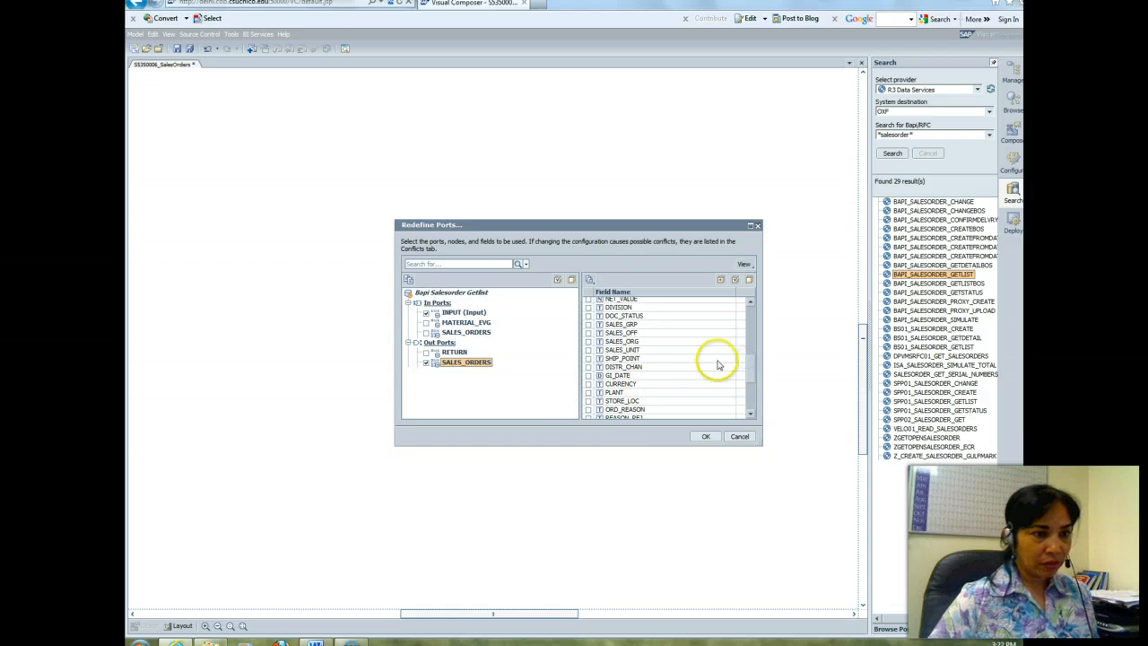
{"action": "left_click", "coordinate": [589, 392]}
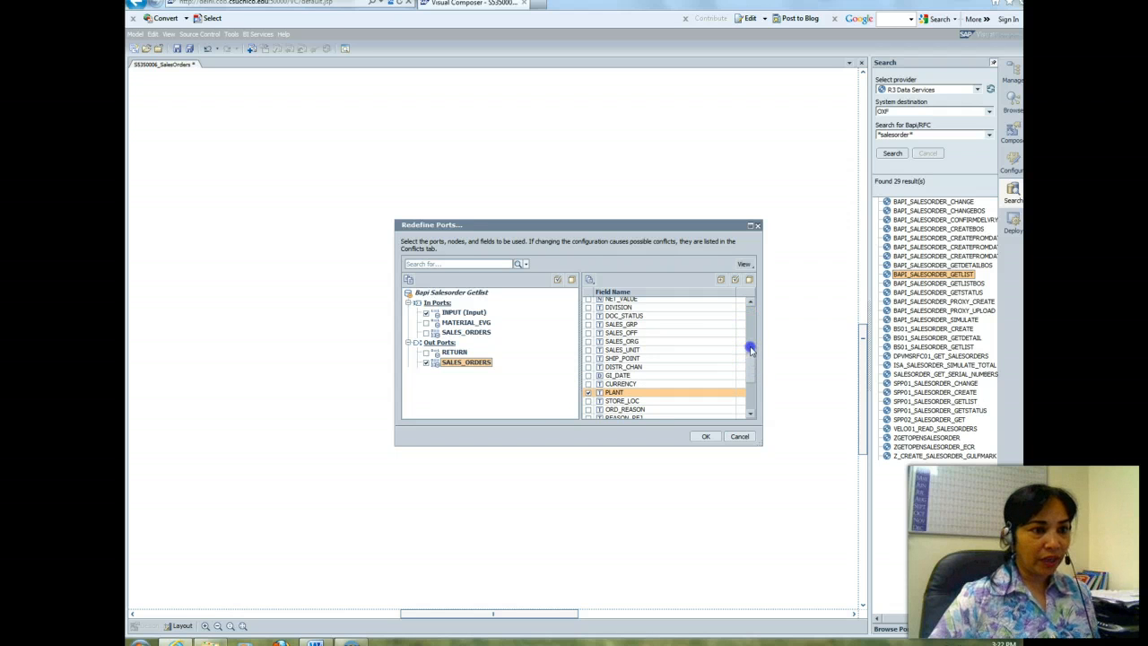
{"action": "left_click_drag", "start_coordinate": [750, 350], "coordinate": [748, 396]}
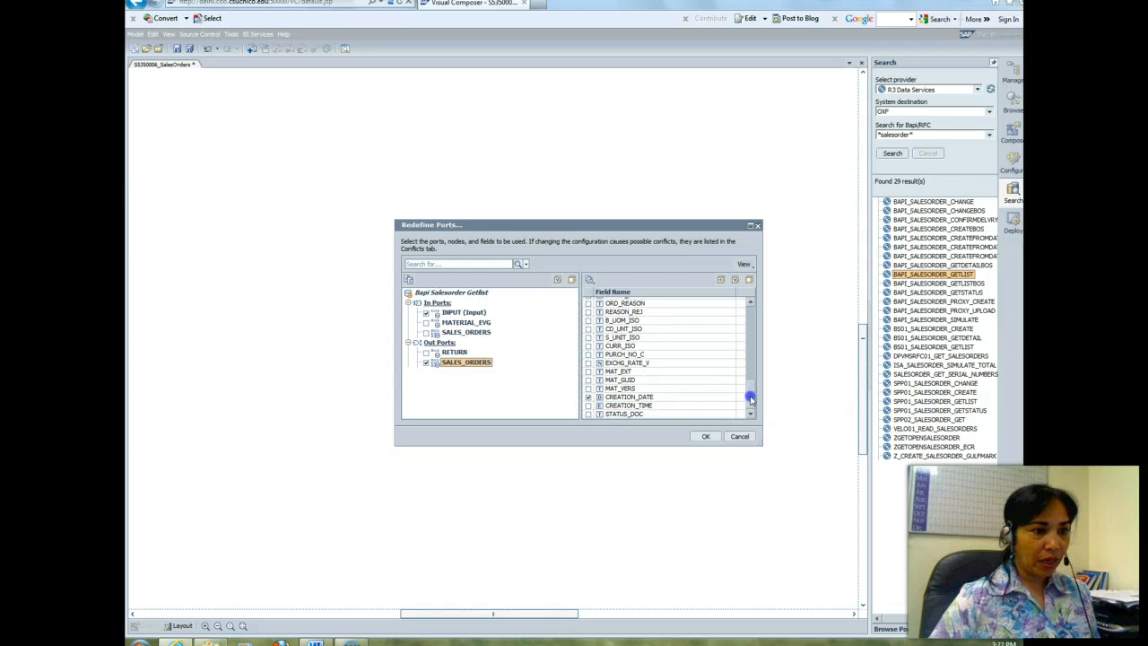
{"action": "left_click", "coordinate": [705, 437]}
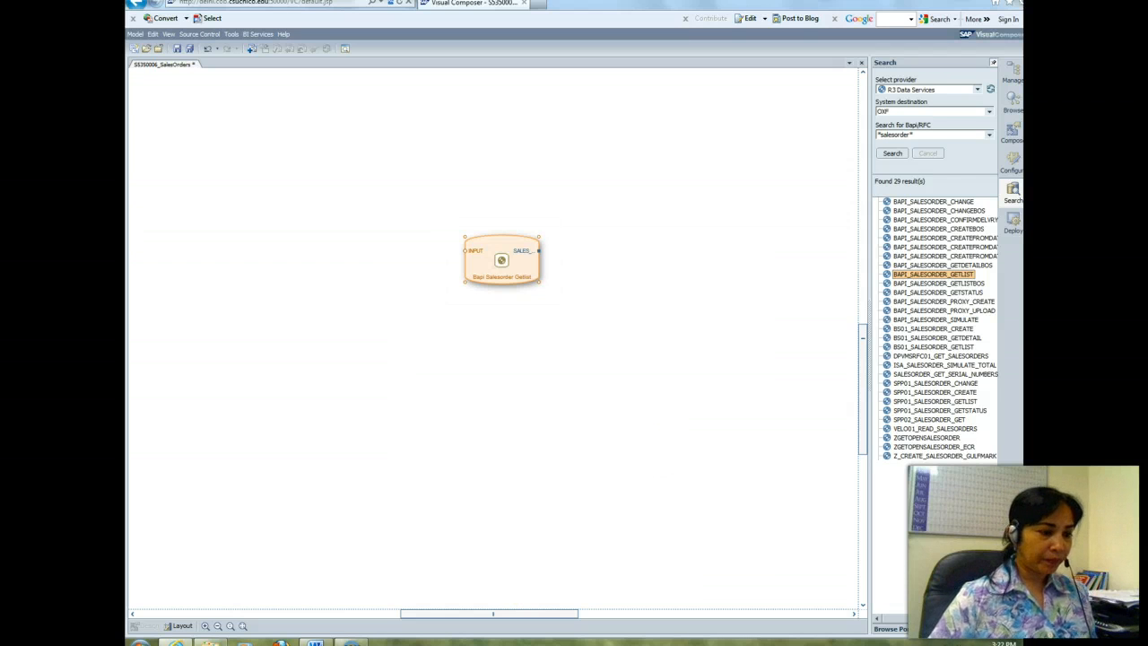
Step: Read the Word instructions on testing the data service, and return to Visual Composer
{"action": "left_click", "coordinate": [313, 642]}
{"action": "mouse_move", "coordinate": [313, 641]}
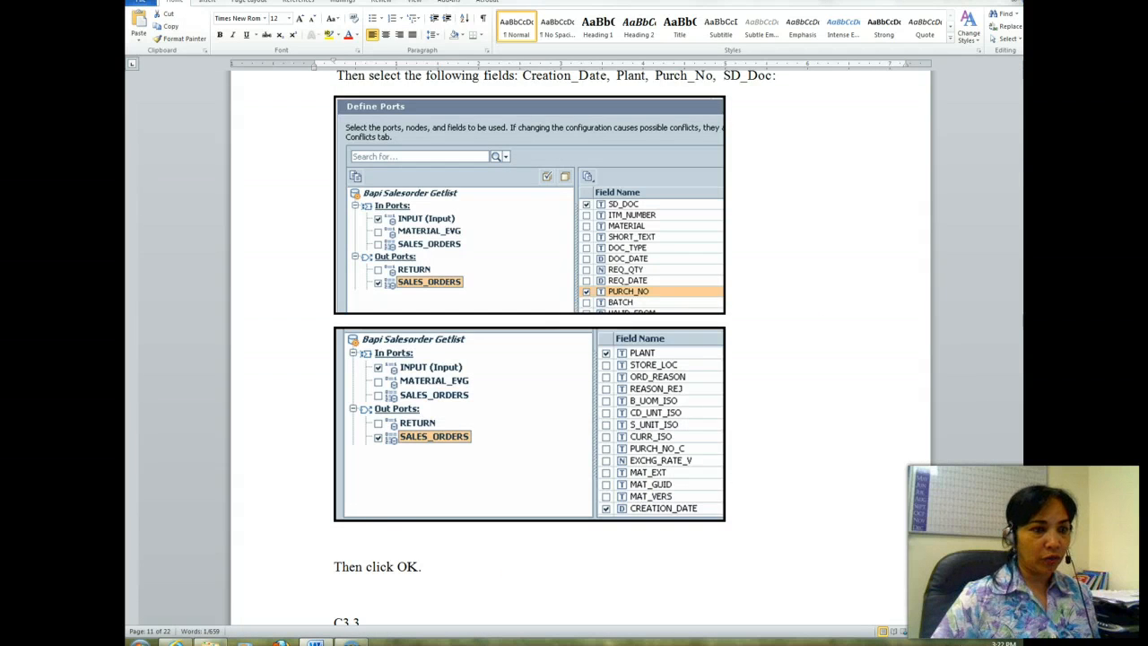
{"action": "left_click_drag", "start_coordinate": [1025, 314], "coordinate": [1026, 336]}
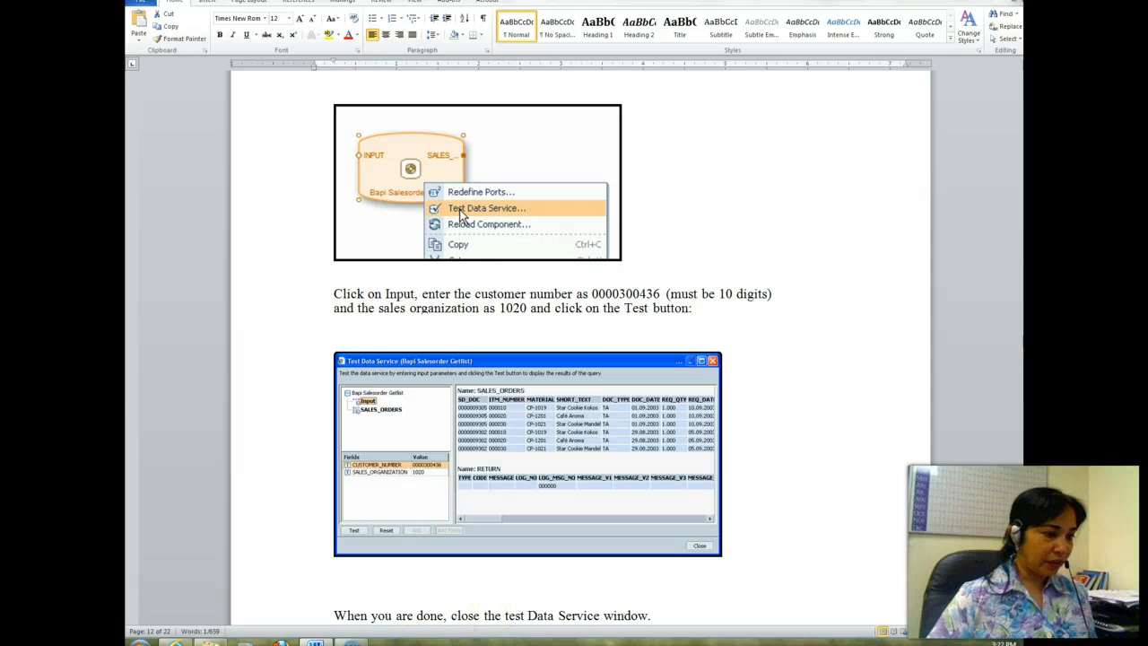
{"action": "left_click", "coordinate": [176, 642]}
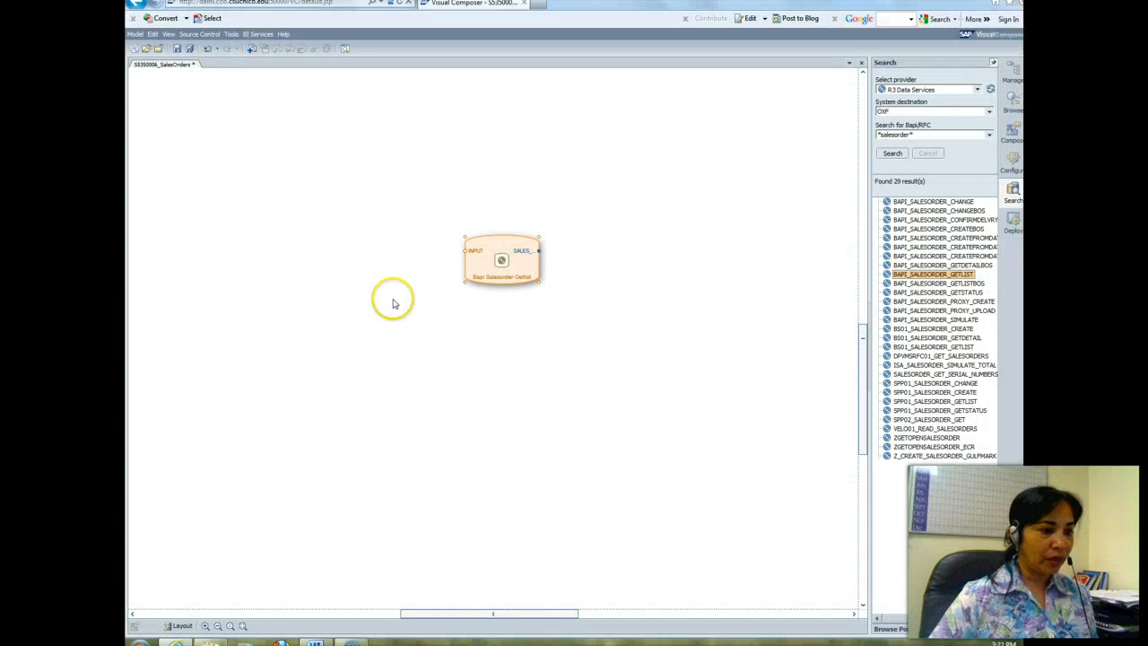
Step: Open Test Data Service for the Bapi Salesorder Getlist component and run the test without input values
{"action": "right_click", "coordinate": [530, 258]}
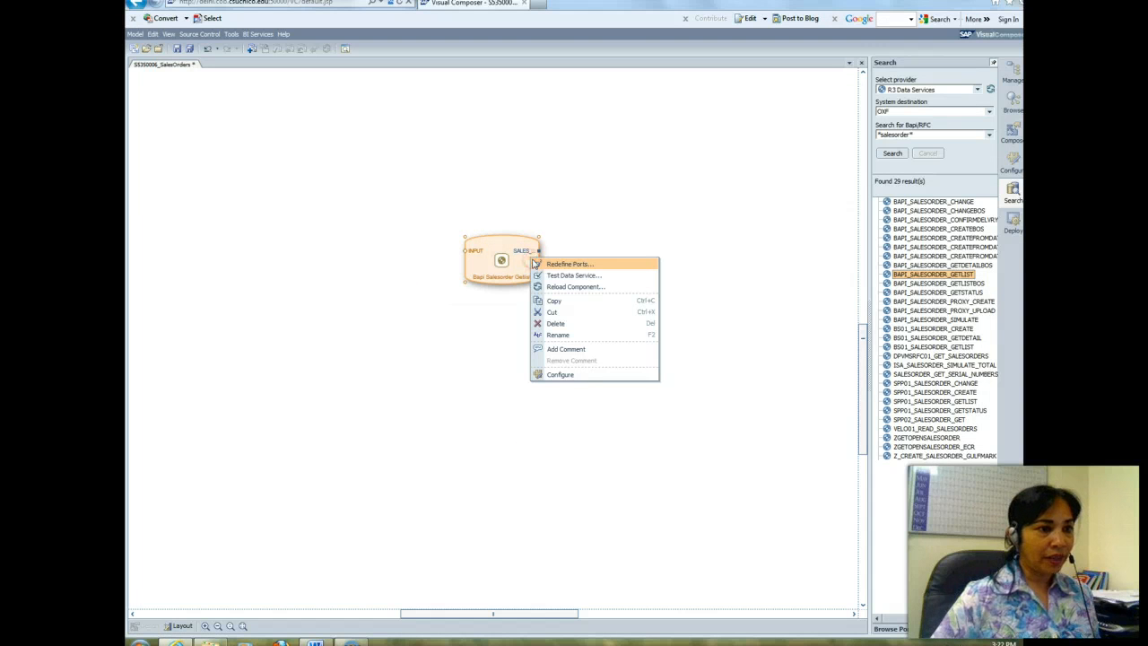
{"action": "left_click", "coordinate": [556, 275]}
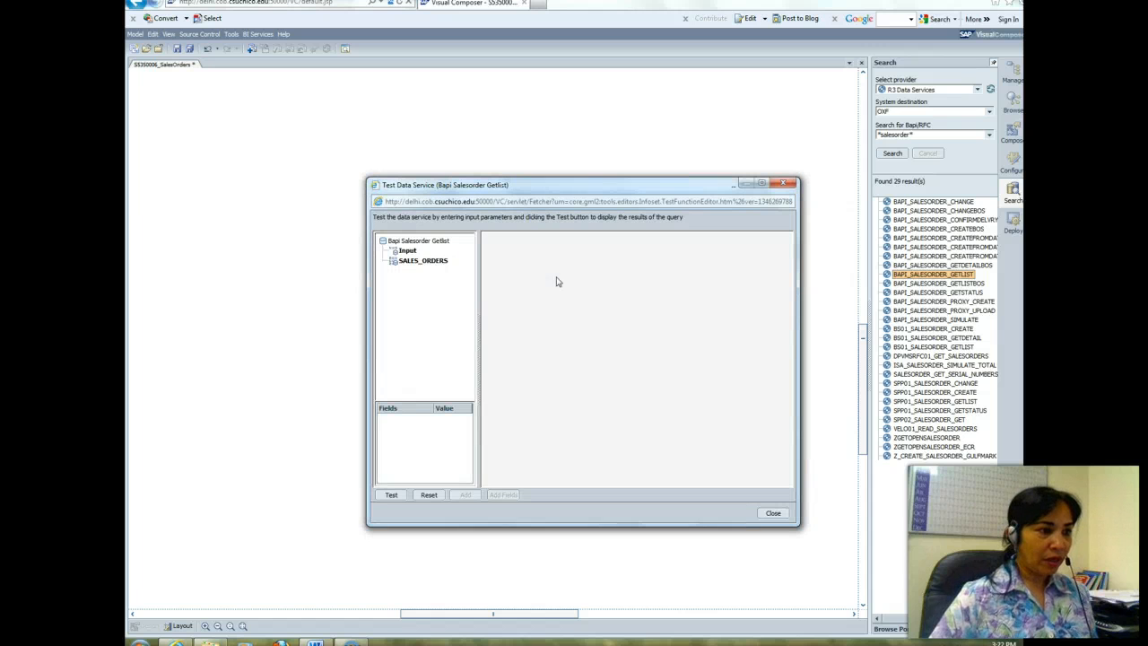
{"action": "left_click", "coordinate": [391, 495]}
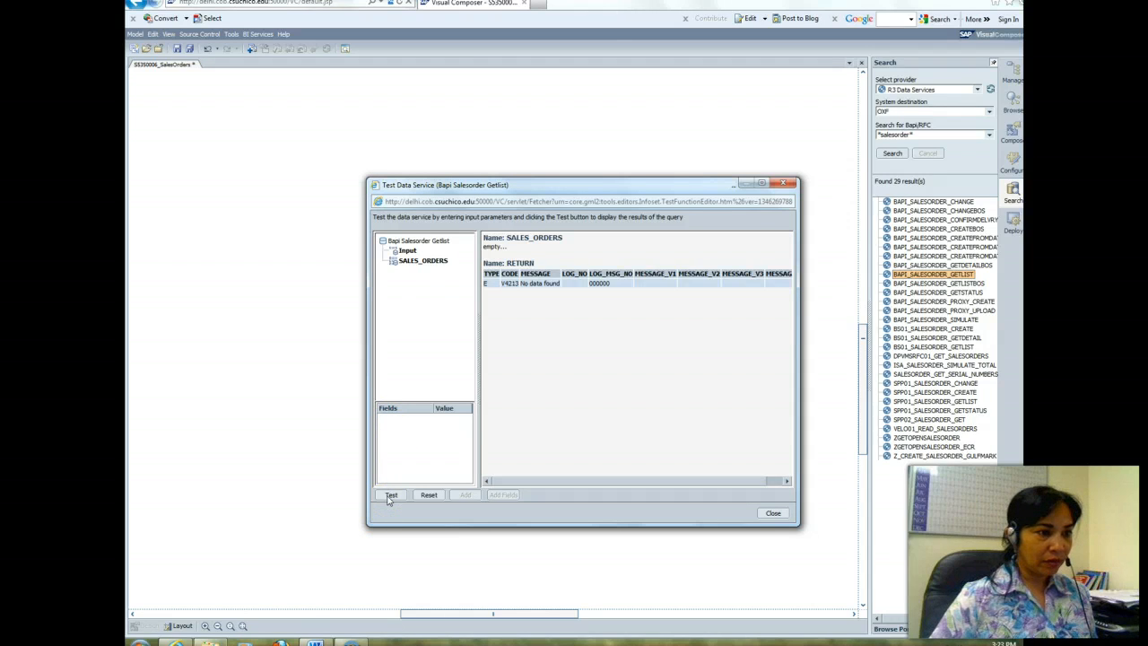
{"action": "left_click", "coordinate": [385, 409]}
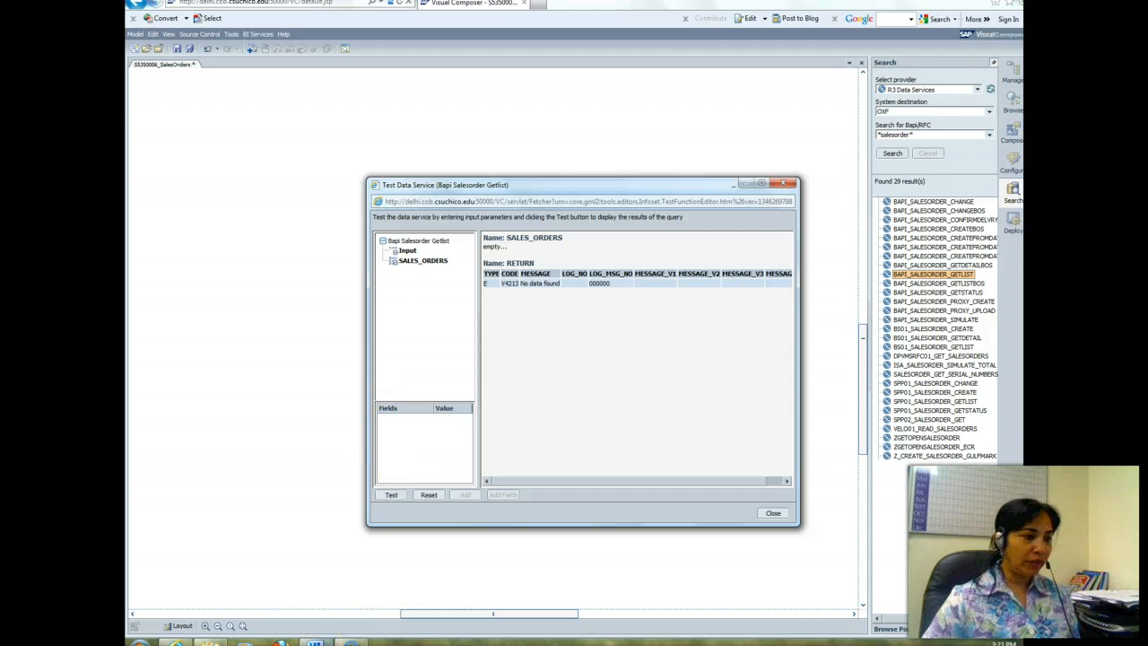
Step: Copy the 10-digit customer number from the Word instructions and return to the data service test in Visual Composer
{"action": "left_click", "coordinate": [314, 642]}
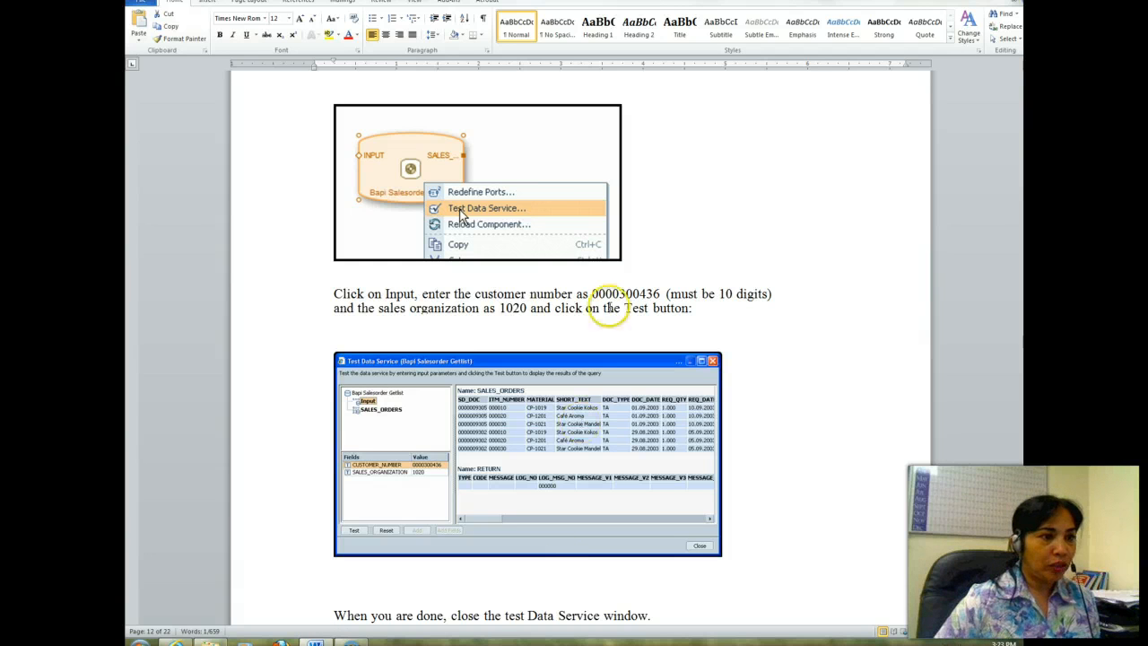
{"action": "left_click_drag", "start_coordinate": [591, 293], "coordinate": [660, 293]}
{"action": "right_click", "coordinate": [655, 294]}
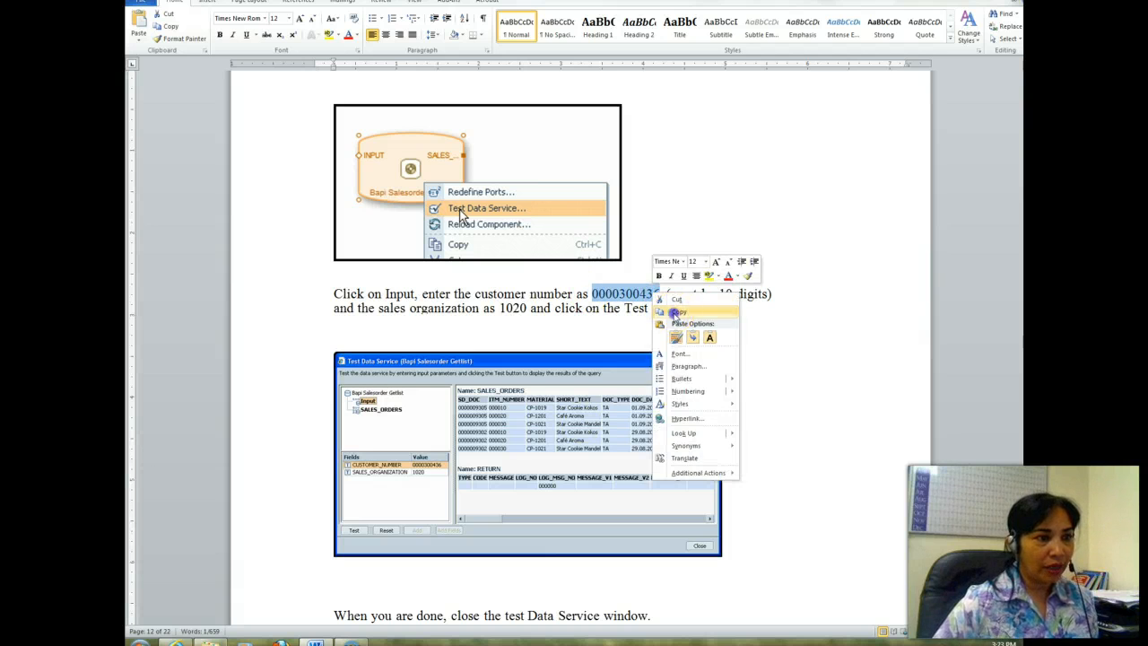
{"action": "left_click", "coordinate": [677, 312]}
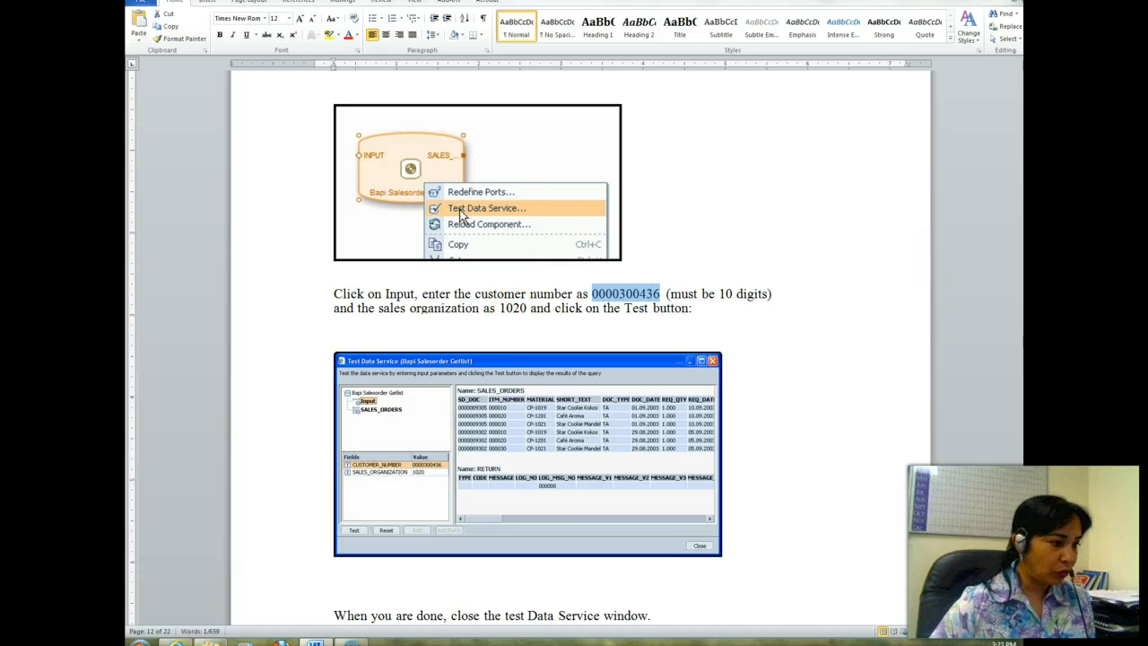
{"action": "left_click", "coordinate": [176, 642]}
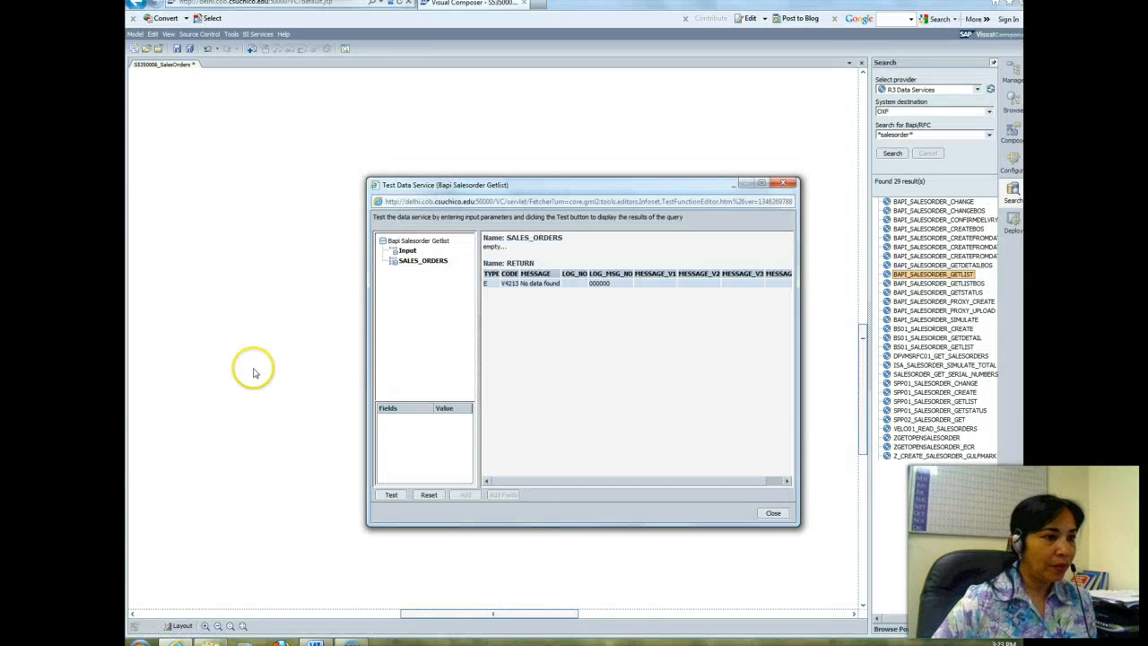
Step: Fill the Input parameters with the copied customer number and sales organization 1020, and run the data service test
{"action": "left_click", "coordinate": [406, 251]}
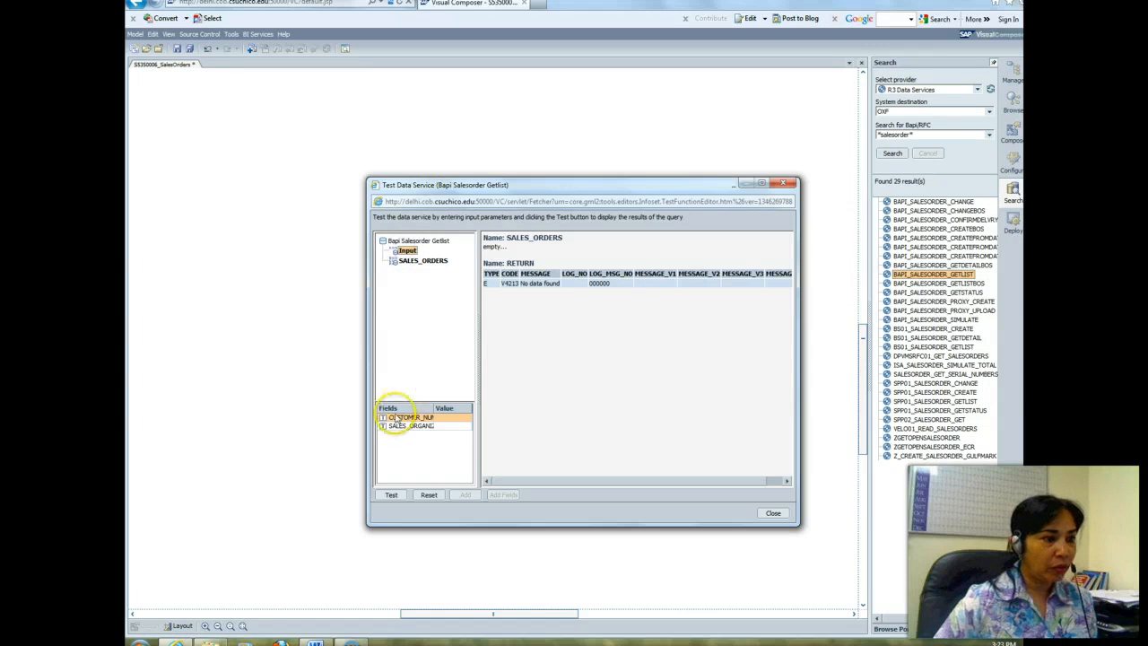
{"action": "left_click", "coordinate": [446, 419]}
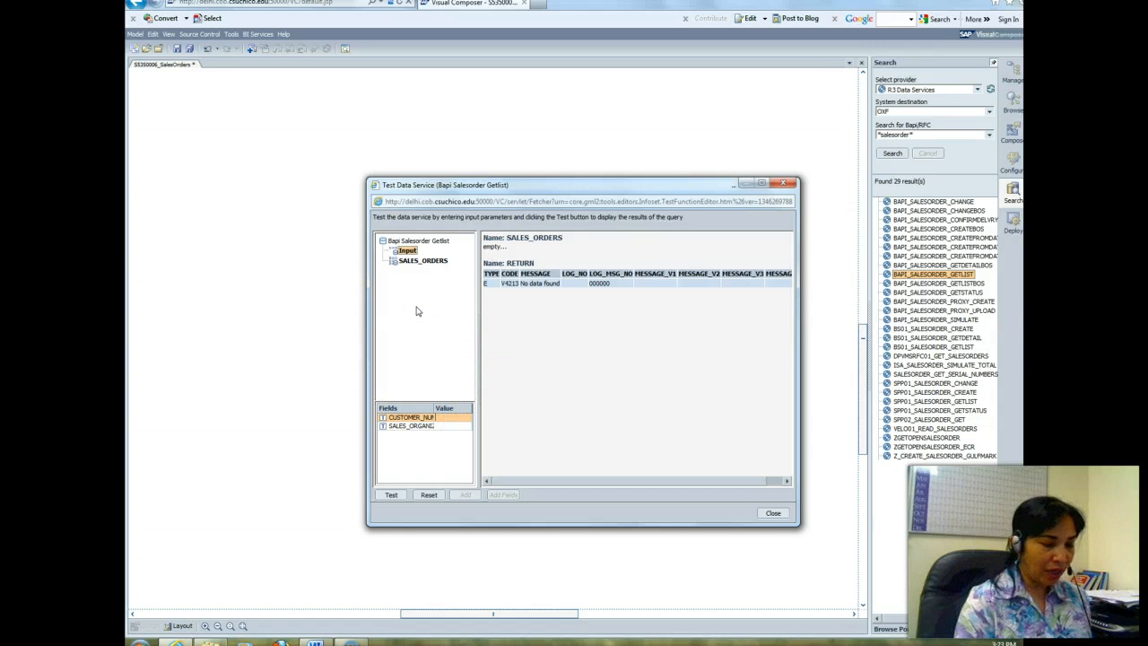
{"action": "left_click", "coordinate": [452, 427]}
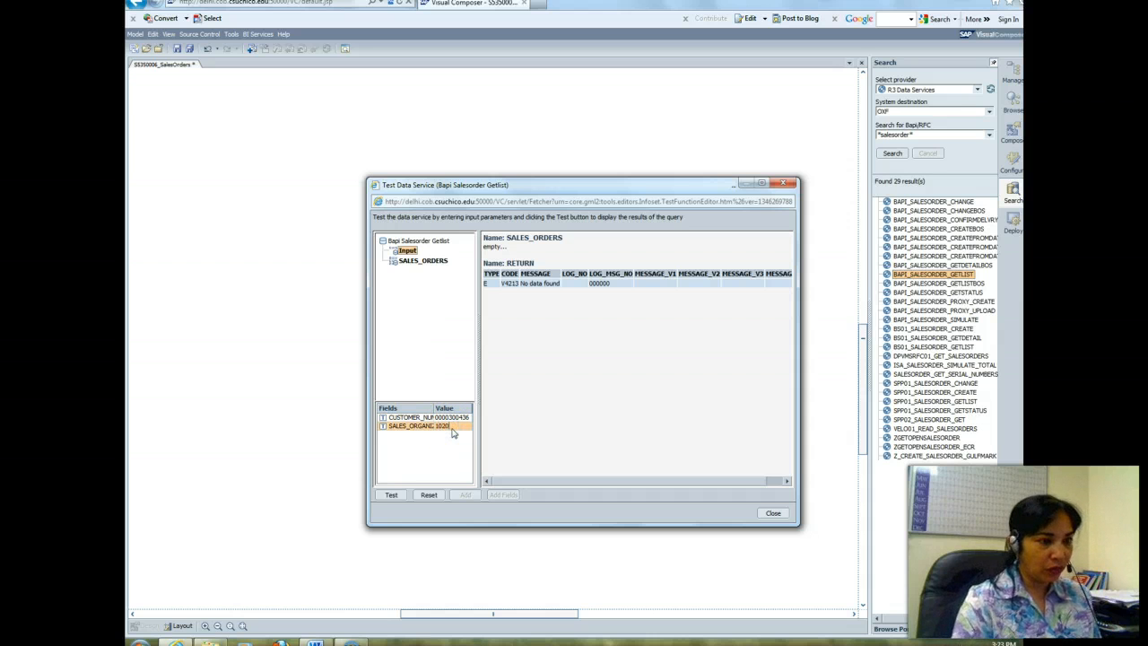
{"action": "left_click", "coordinate": [391, 496]}
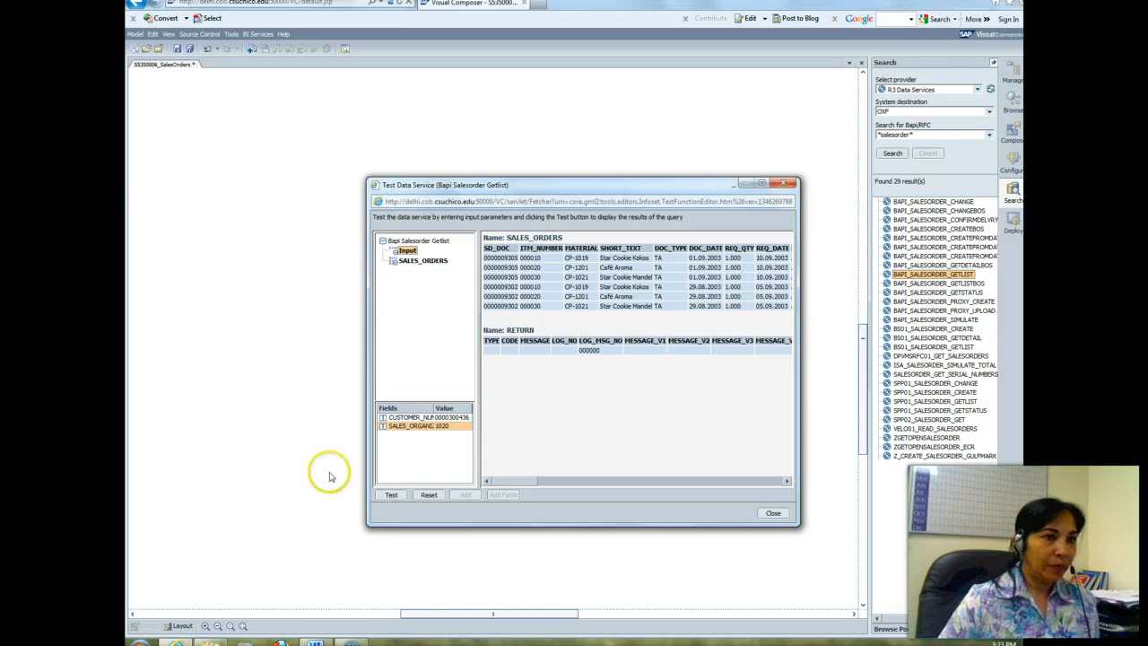
Step: Switch to Word and read the instructions on closing the test and on step C4.1 of Task 4, Develop Model
{"action": "key", "text": "alt+Tab"}
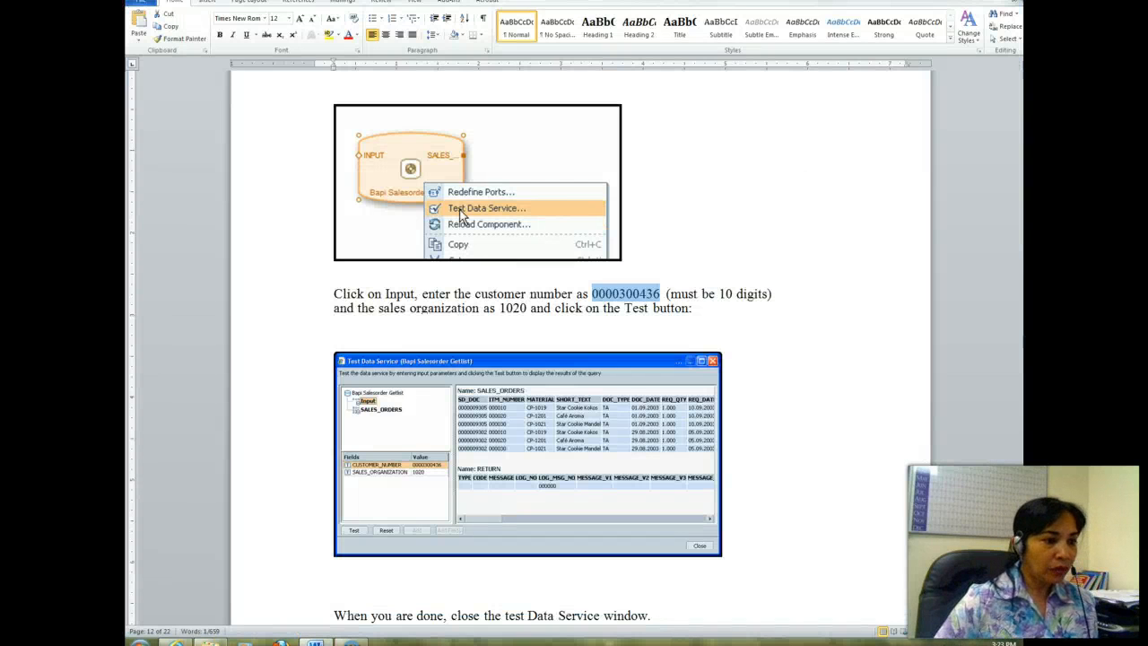
{"action": "scroll", "coordinate": [574, 358], "scroll_direction": "down", "scroll_amount": 5}
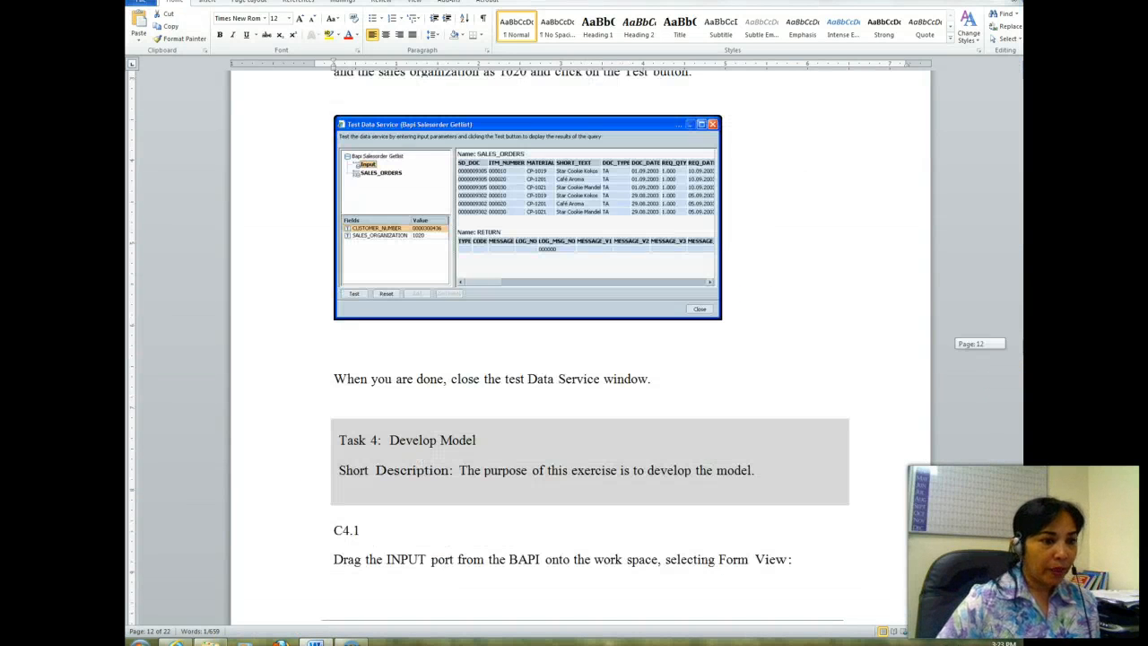
{"action": "scroll", "coordinate": [574, 359], "scroll_direction": "down", "scroll_amount": 7}
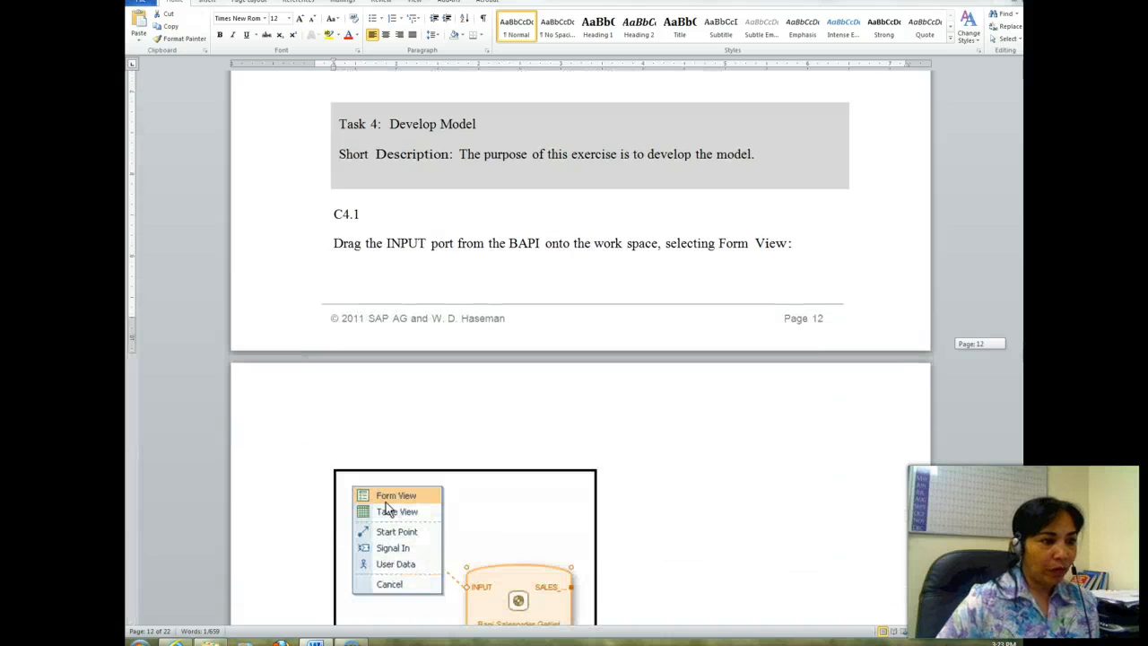